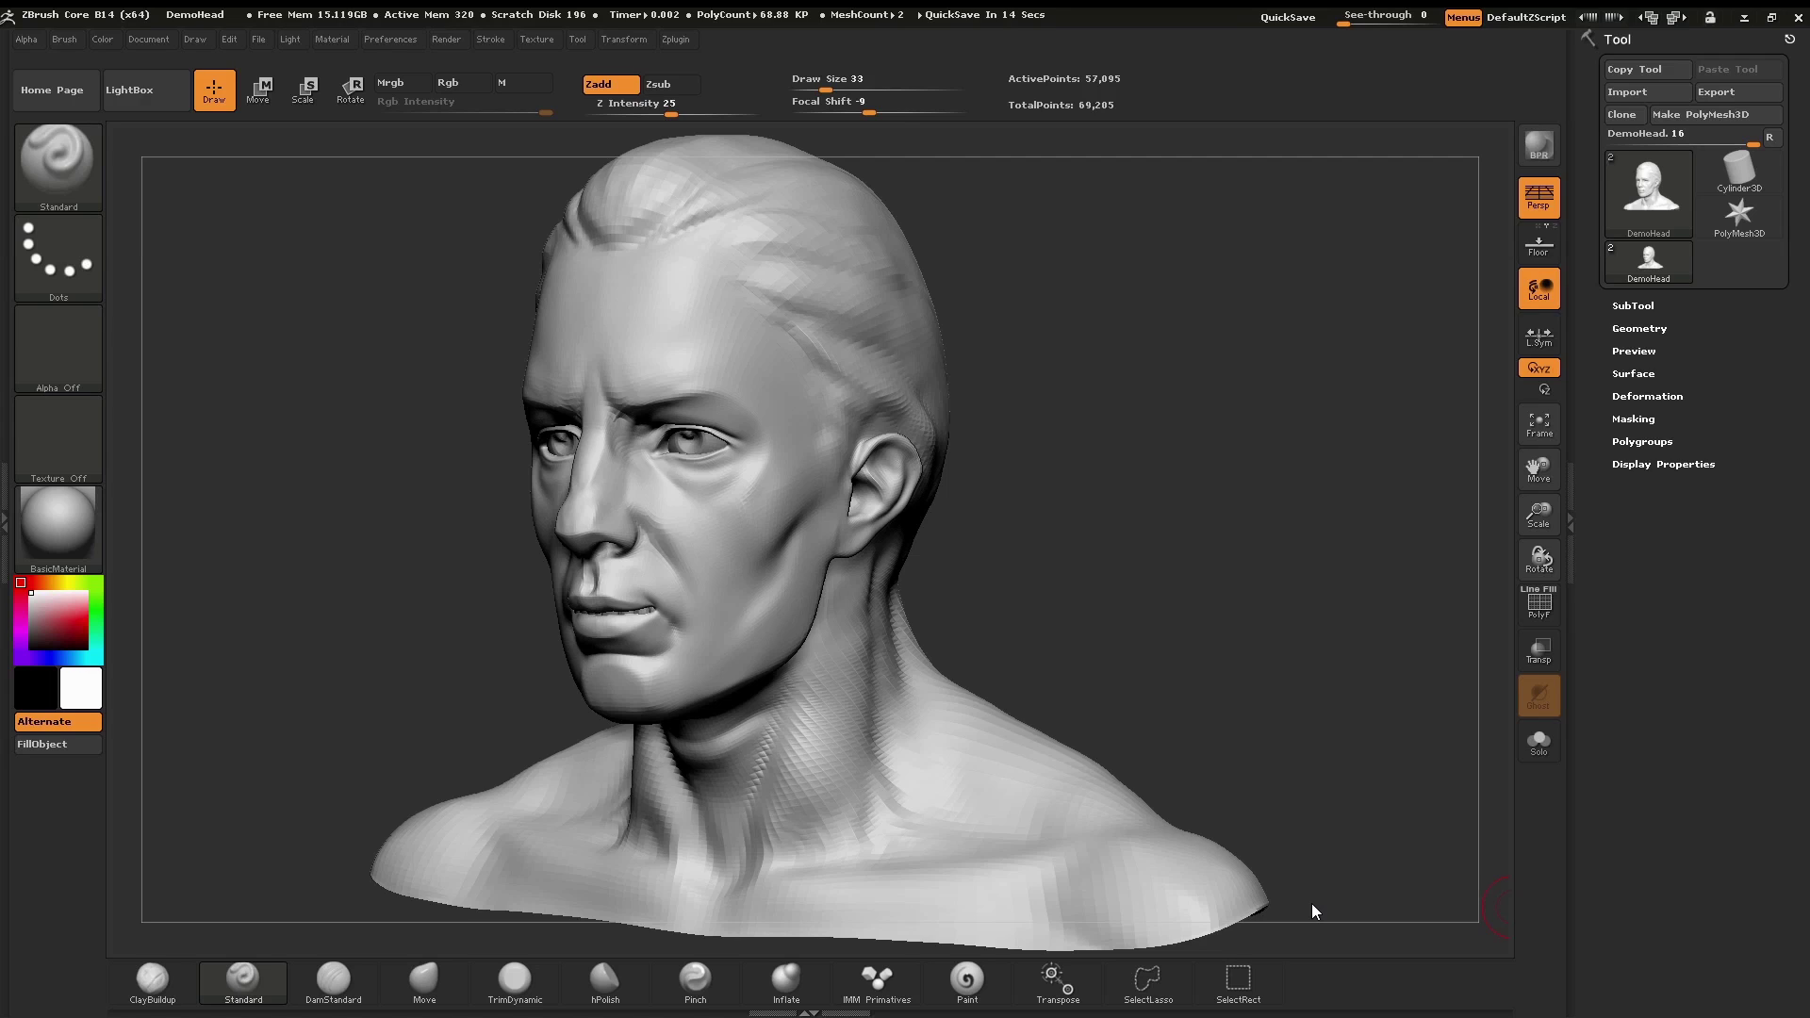
- Rotate the head slightly and select the MaskPen masking brush from the brush list
drag(1026, 441, 980, 434)
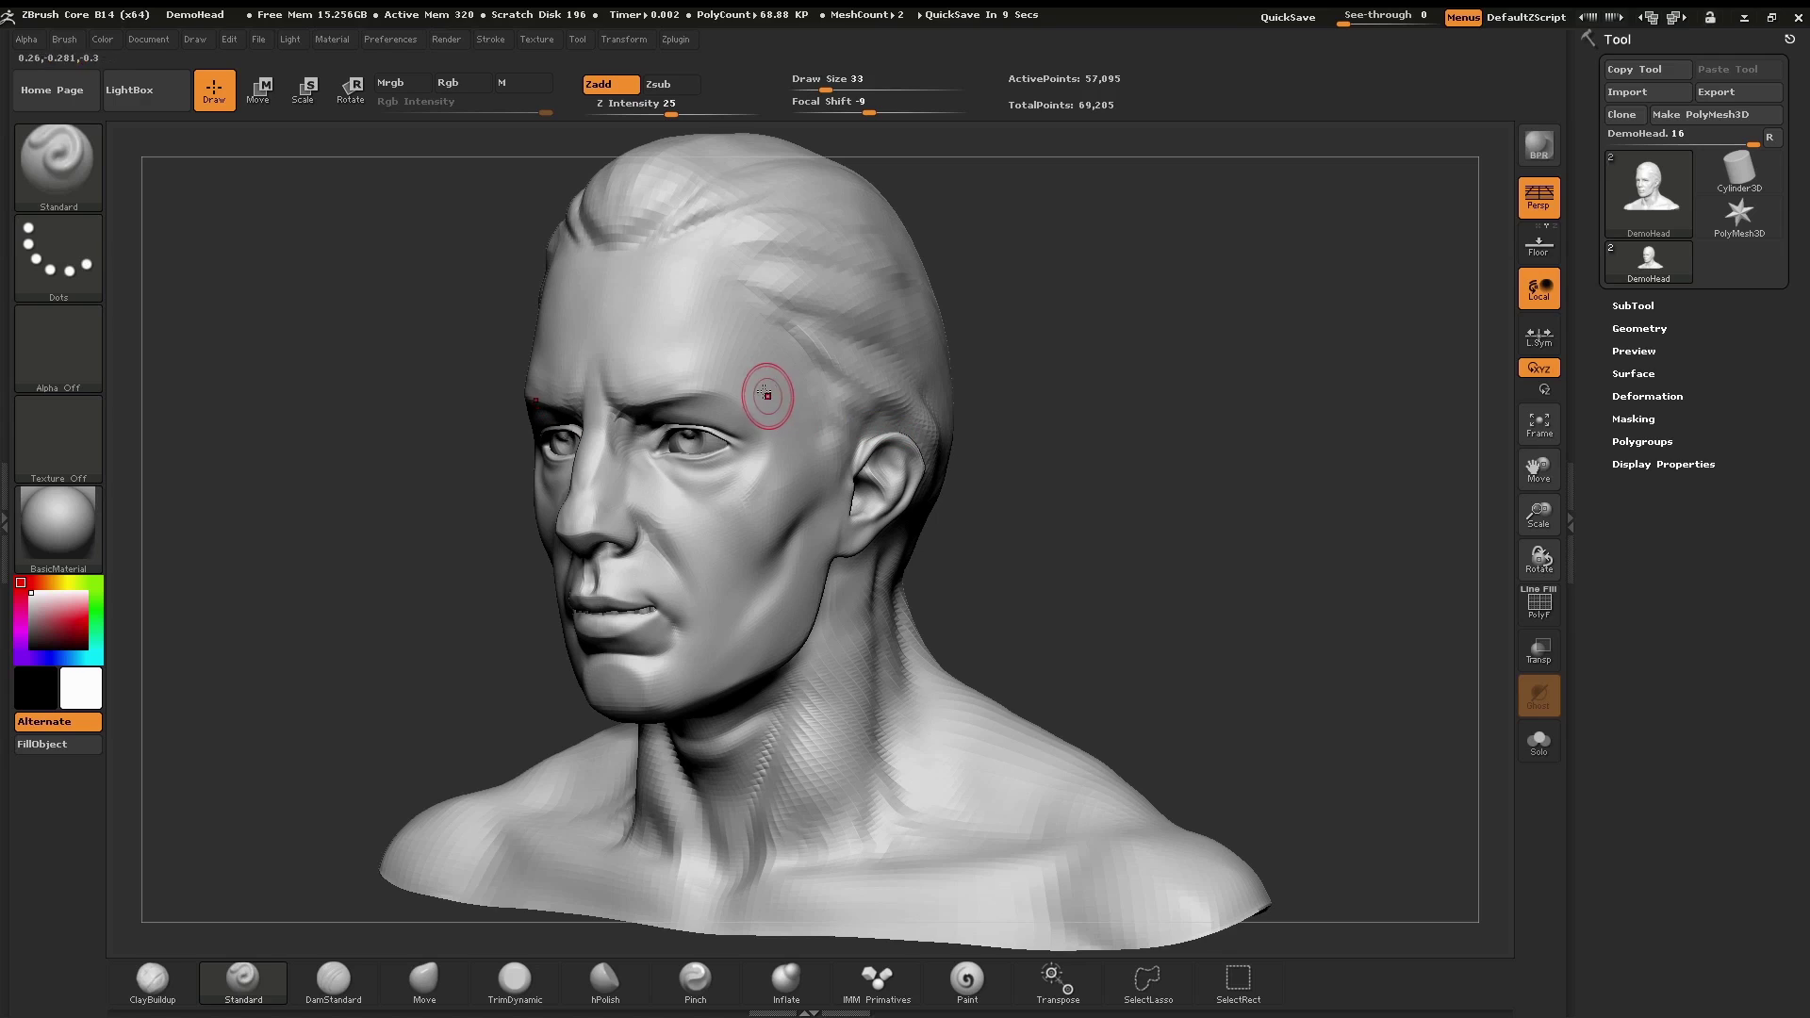
key(ctrl)
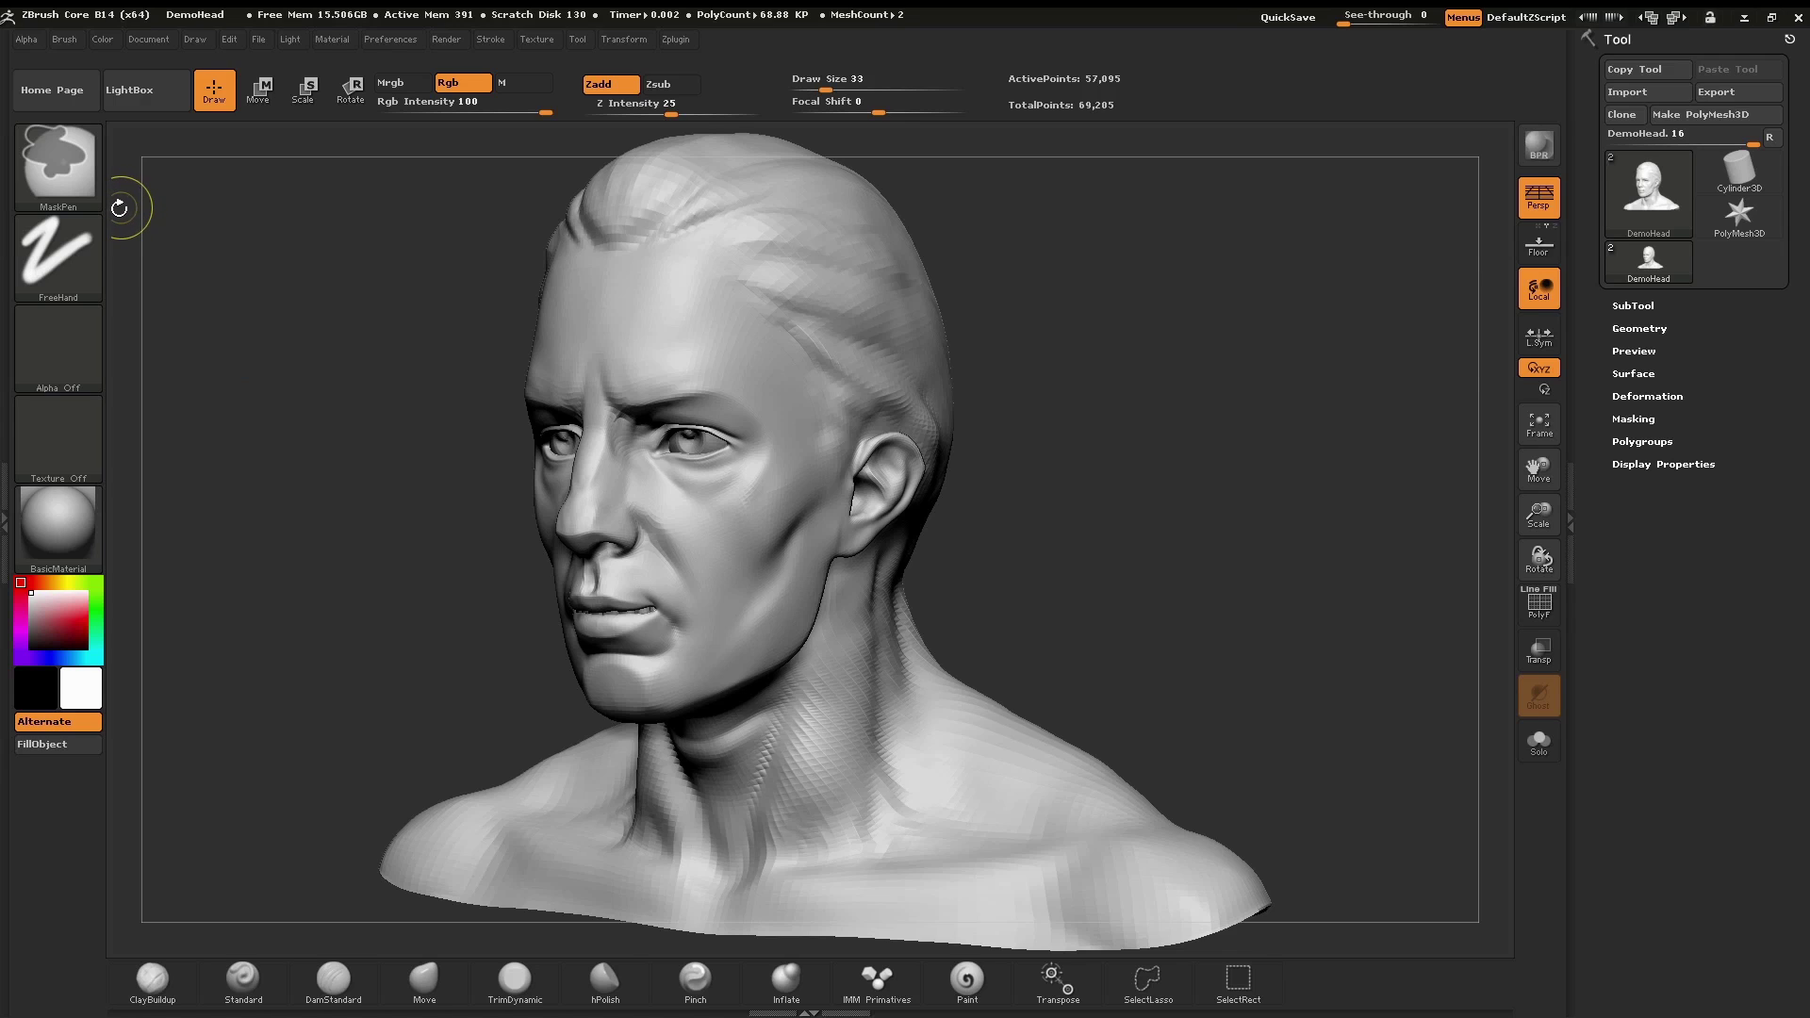
click(65, 156)
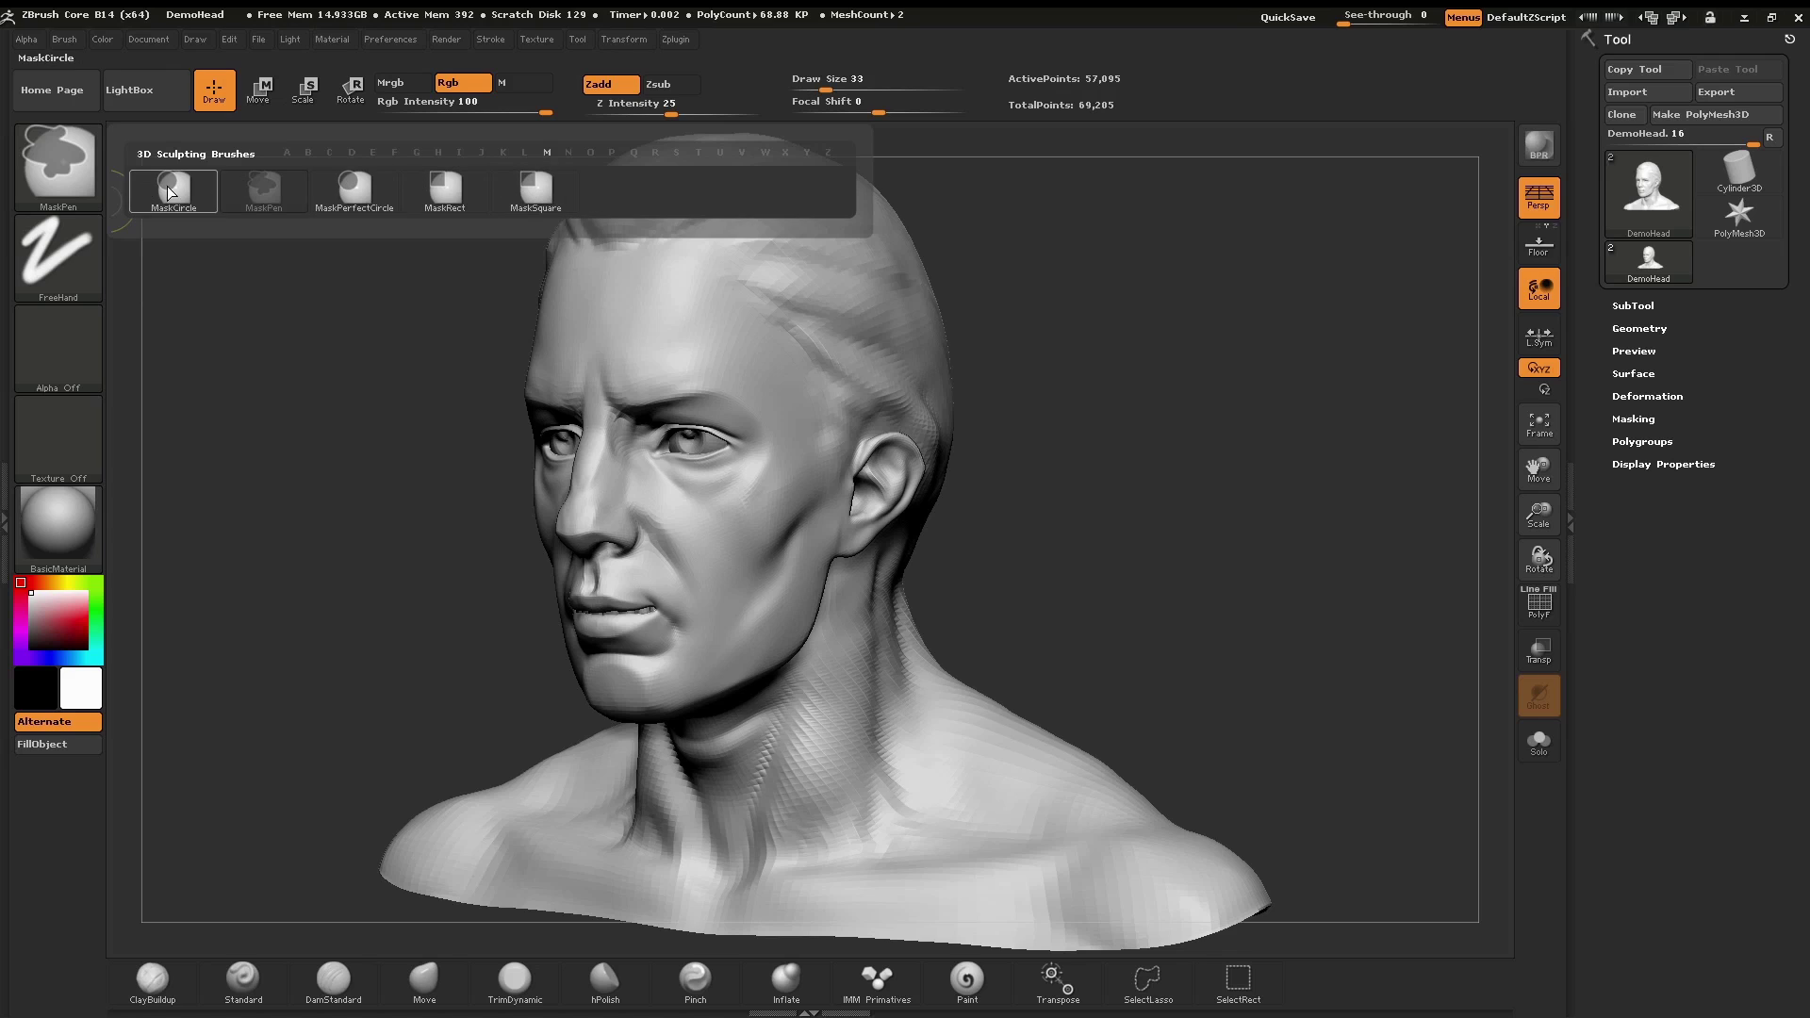
mouse_move(540, 200)
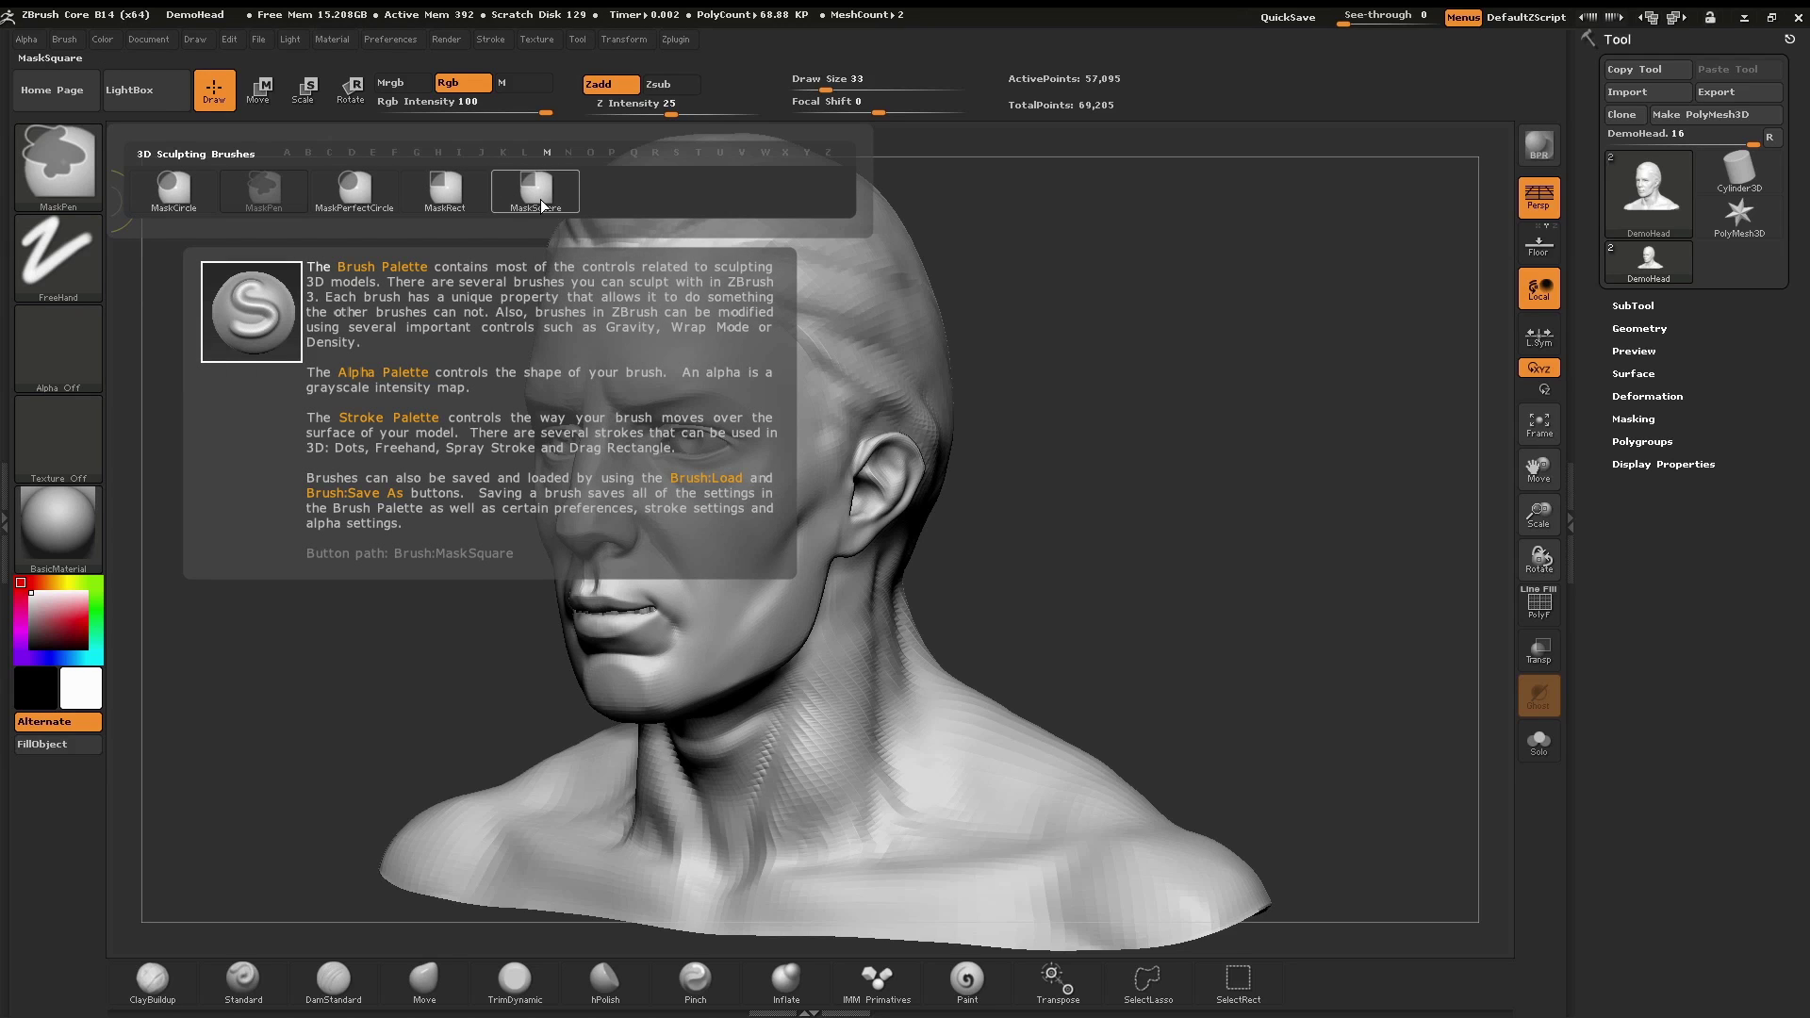
ctrl+click(541, 200)
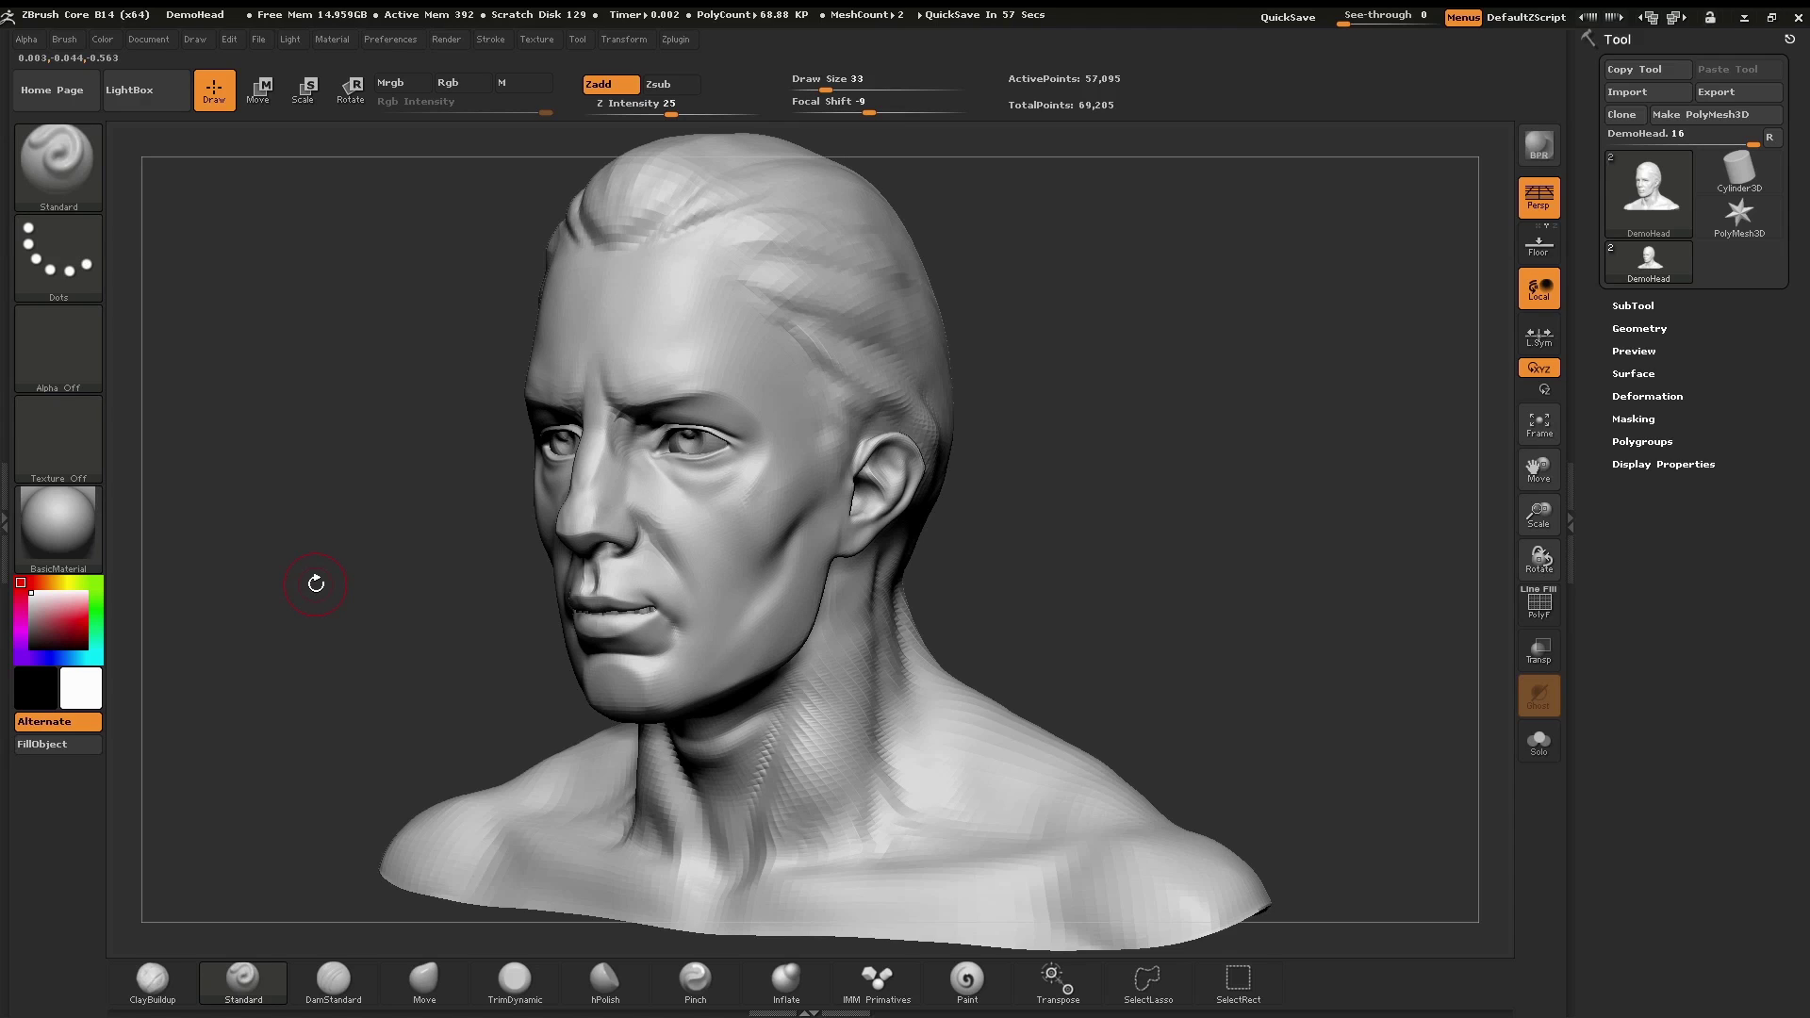
click(77, 170)
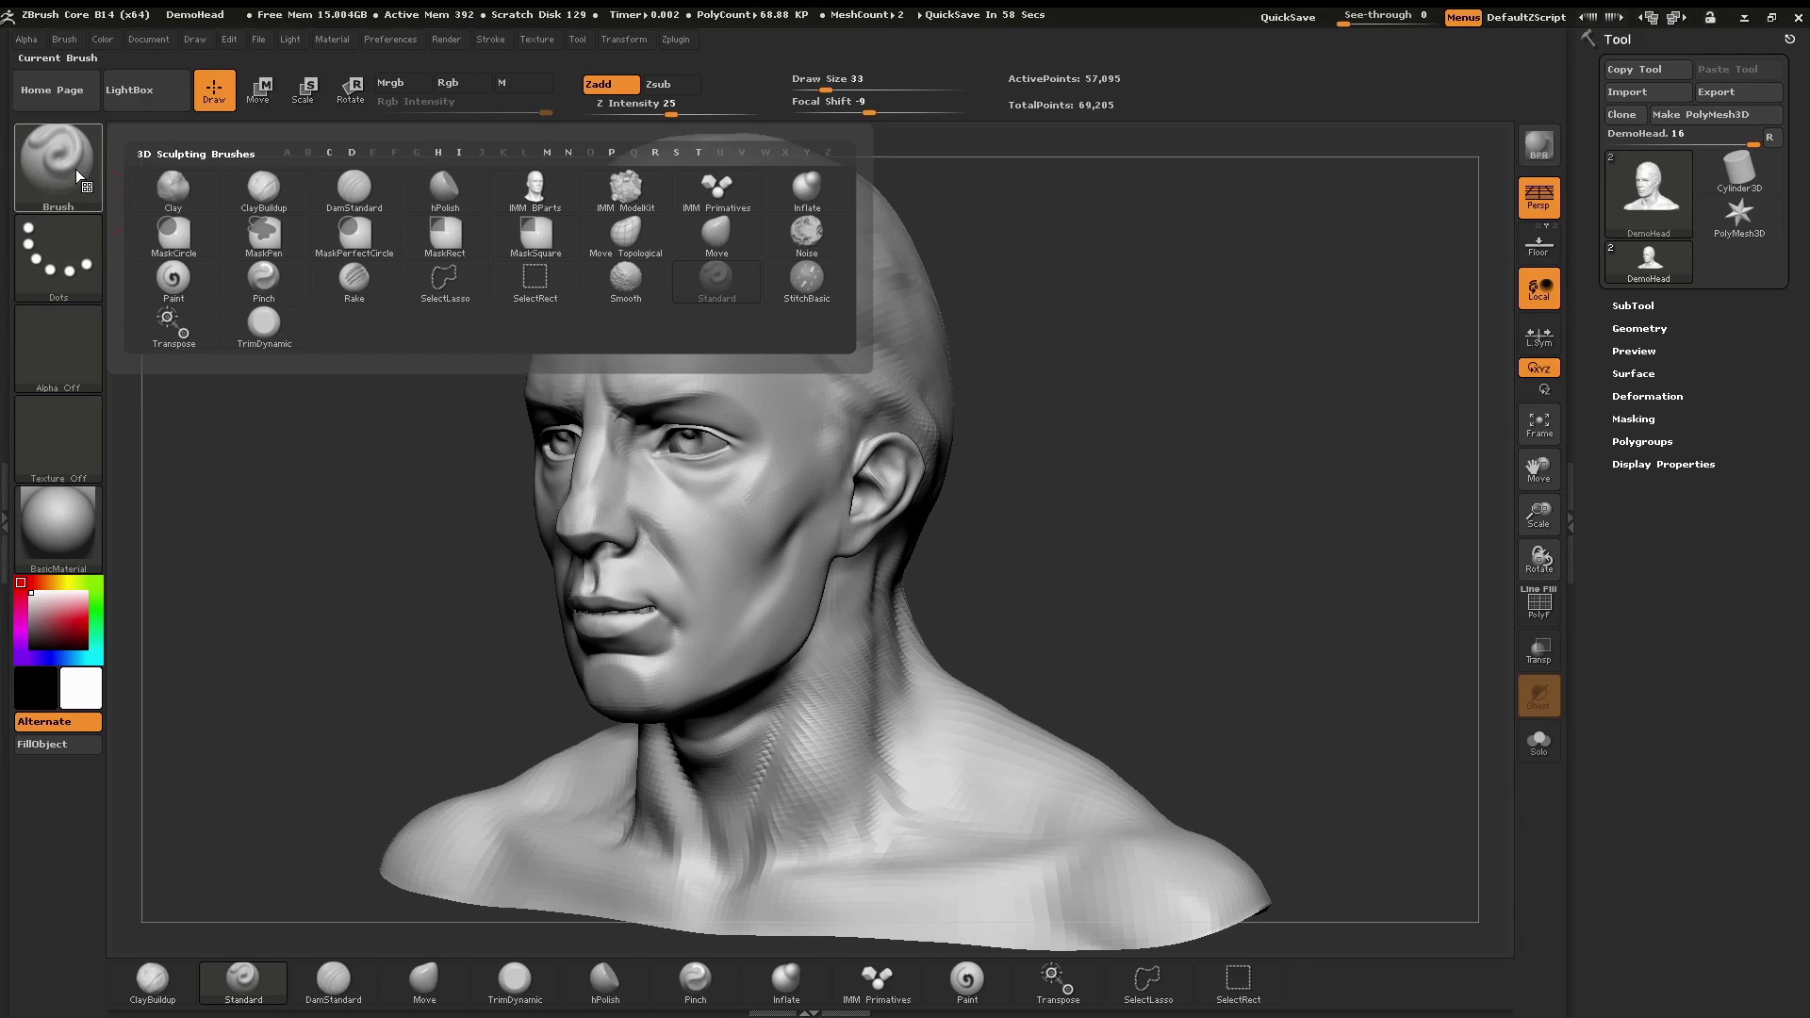
click(565, 247)
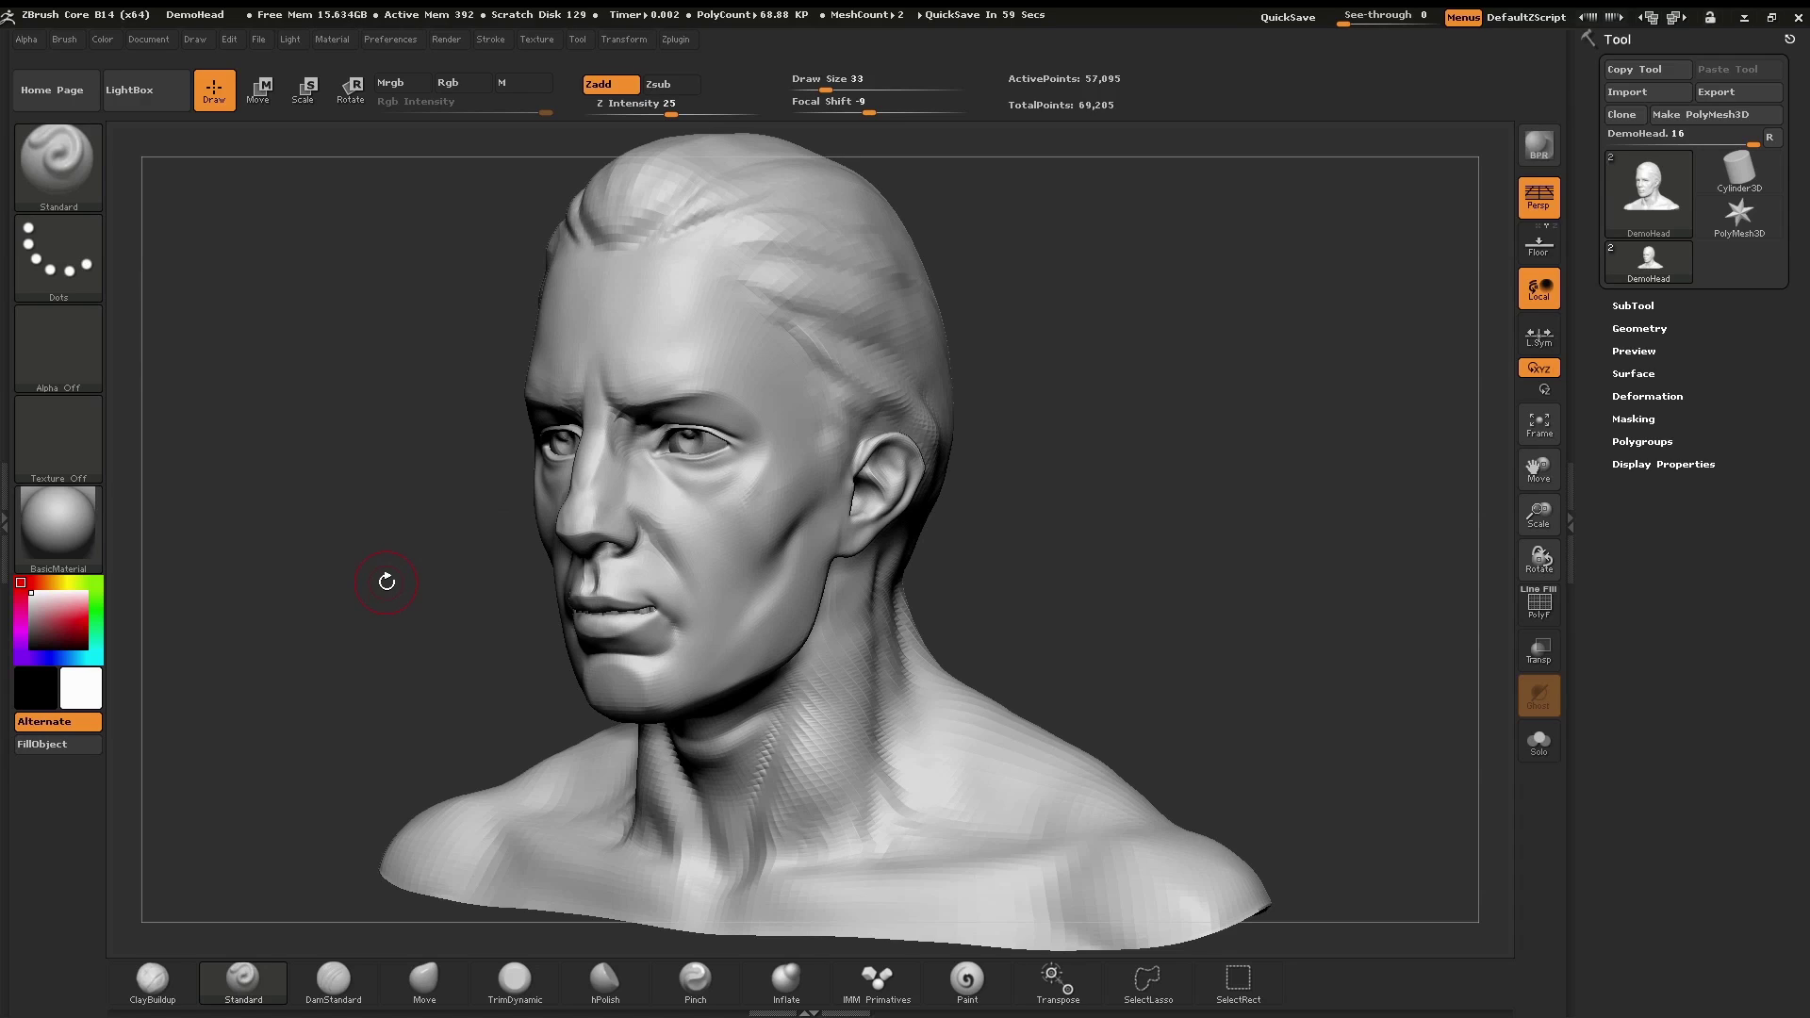
key(ctrl)
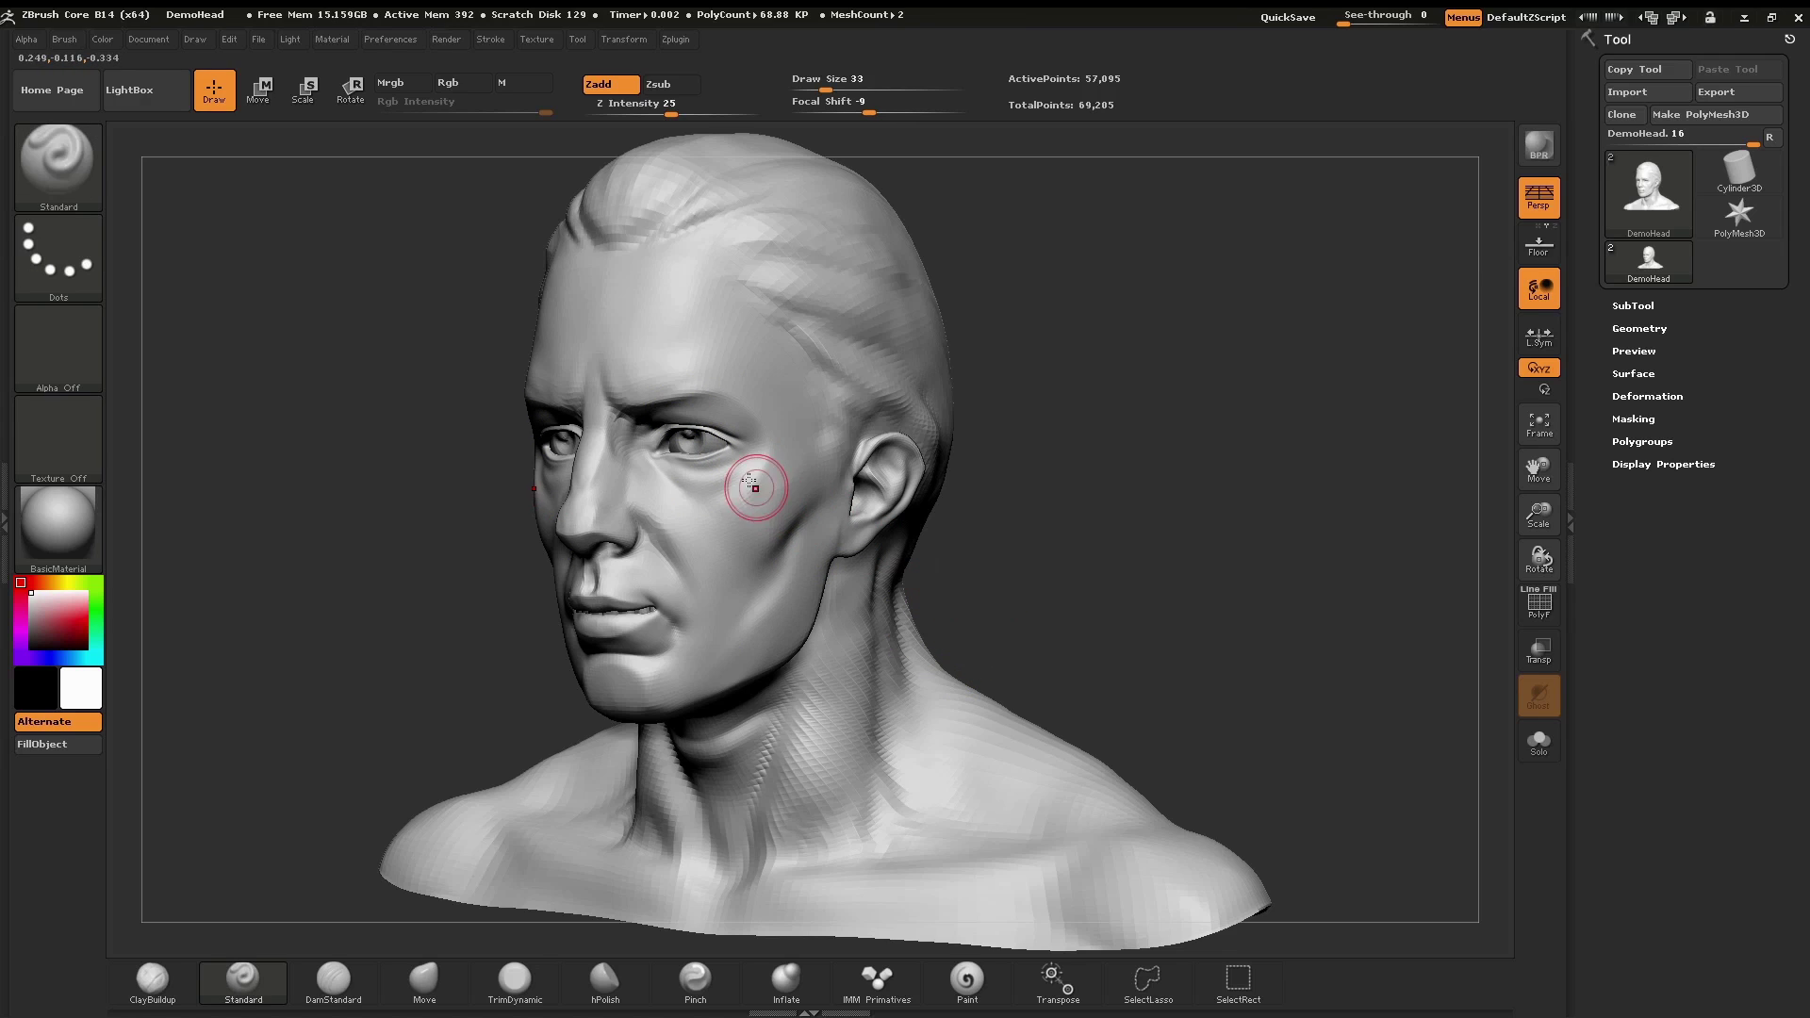
- Zoom in on the eye and paint a mask around the eye socket
ctrl+right_drag(667, 437, 766, 504)
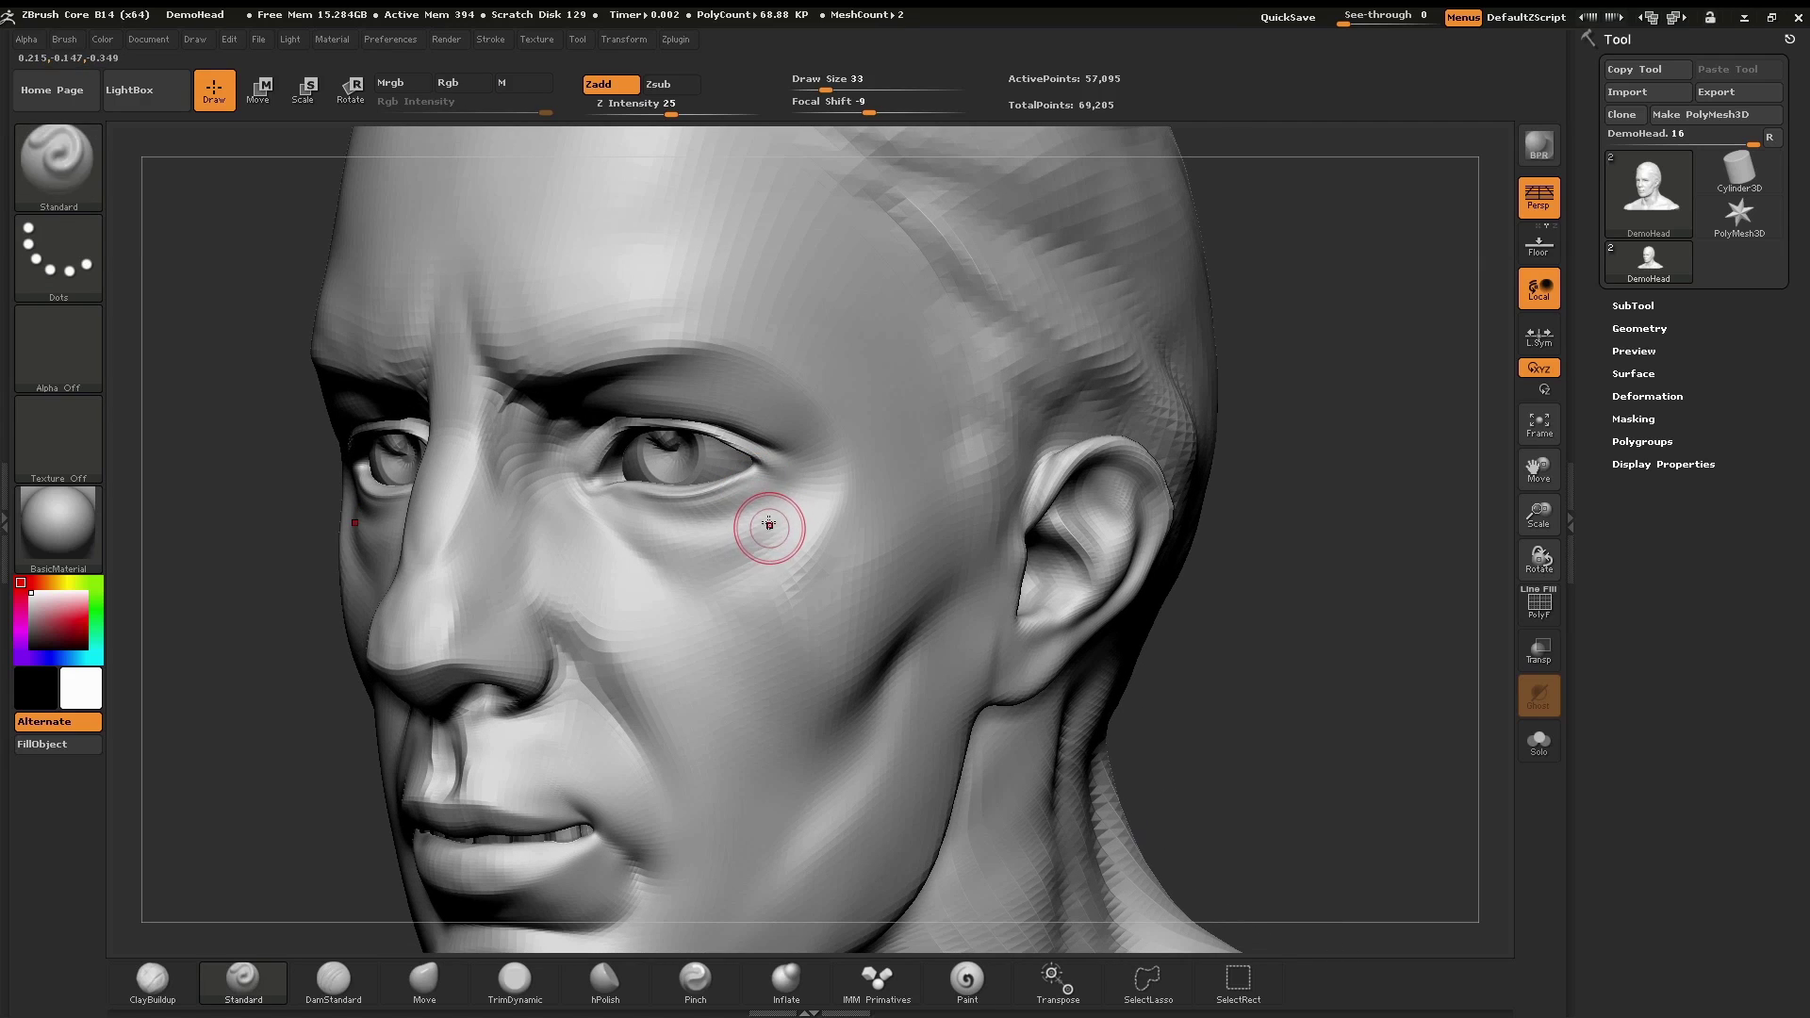
key(ctrl)
mouse_move(683, 560)
ctrl+mouse_down()
mouse_move(801, 500)
mouse_move(766, 386)
mouse_move(624, 368)
mouse_move(559, 443)
mouse_move(702, 561)
ctrl+mouse_up()
mouse_move(731, 395)
ctrl+mouse_down()
mouse_move(785, 483)
mouse_move(780, 513)
mouse_move(606, 397)
mouse_move(661, 411)
mouse_move(641, 557)
mouse_move(579, 400)
mouse_move(743, 536)
mouse_move(553, 398)
mouse_move(657, 357)
ctrl+mouse_up()
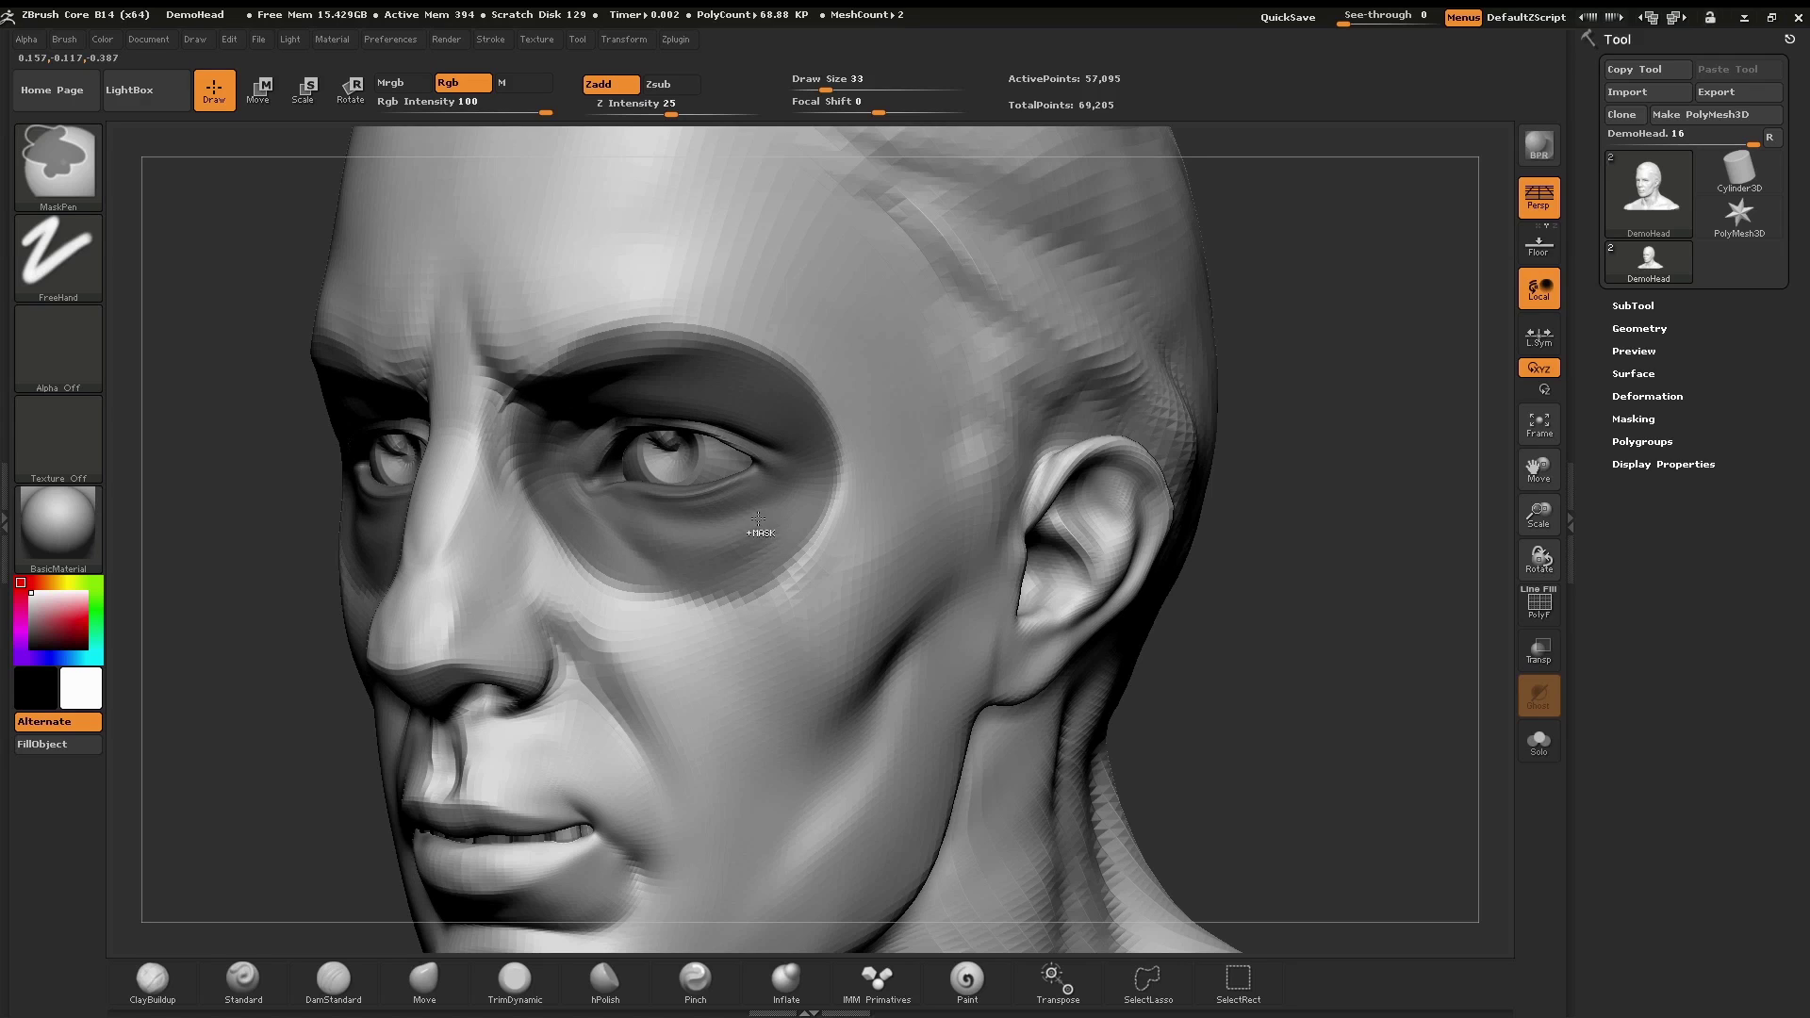
- Sculpt mirrored raised Standard-brush strokes on the forehead and cheek, building them up
drag(632, 226, 650, 330)
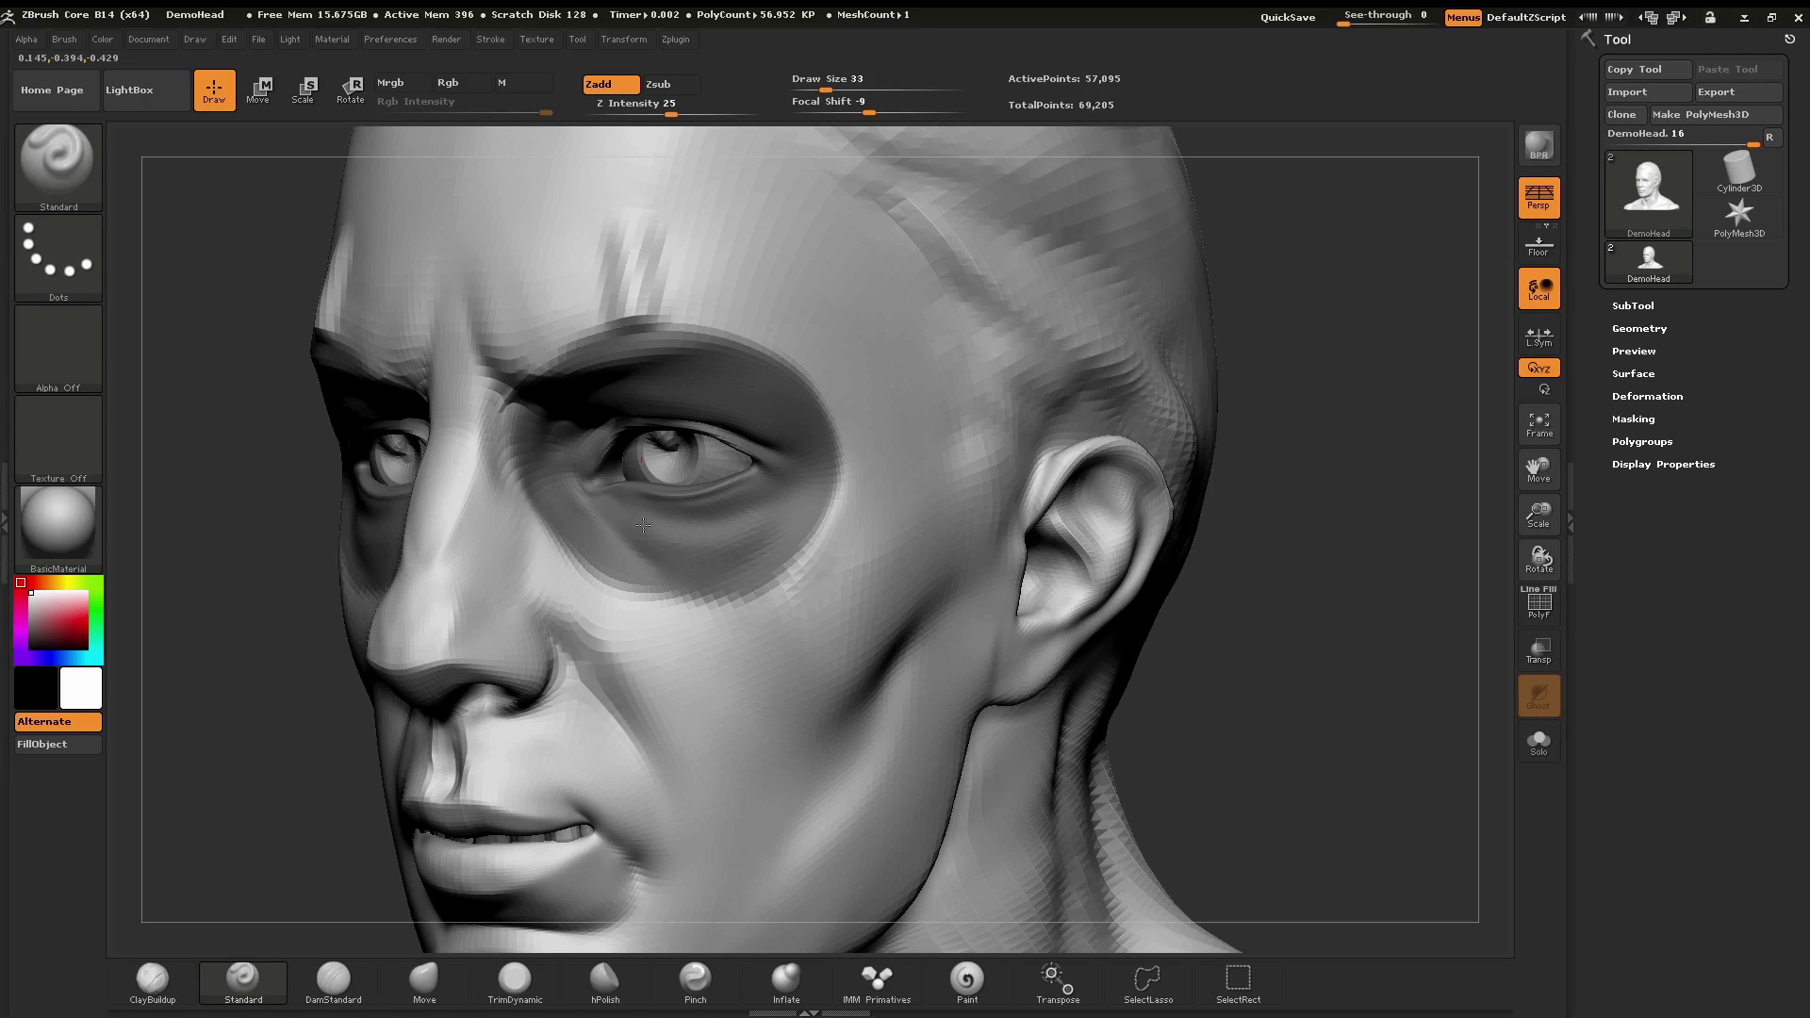
mouse_move(627, 585)
mouse_down()
mouse_move(679, 735)
mouse_move(664, 707)
mouse_up()
mouse_move(612, 335)
mouse_down()
mouse_move(631, 206)
mouse_move(650, 330)
mouse_up()
drag(634, 592, 674, 736)
mouse_move(650, 330)
mouse_down()
mouse_move(622, 212)
mouse_move(656, 330)
mouse_up()
drag(663, 581, 666, 695)
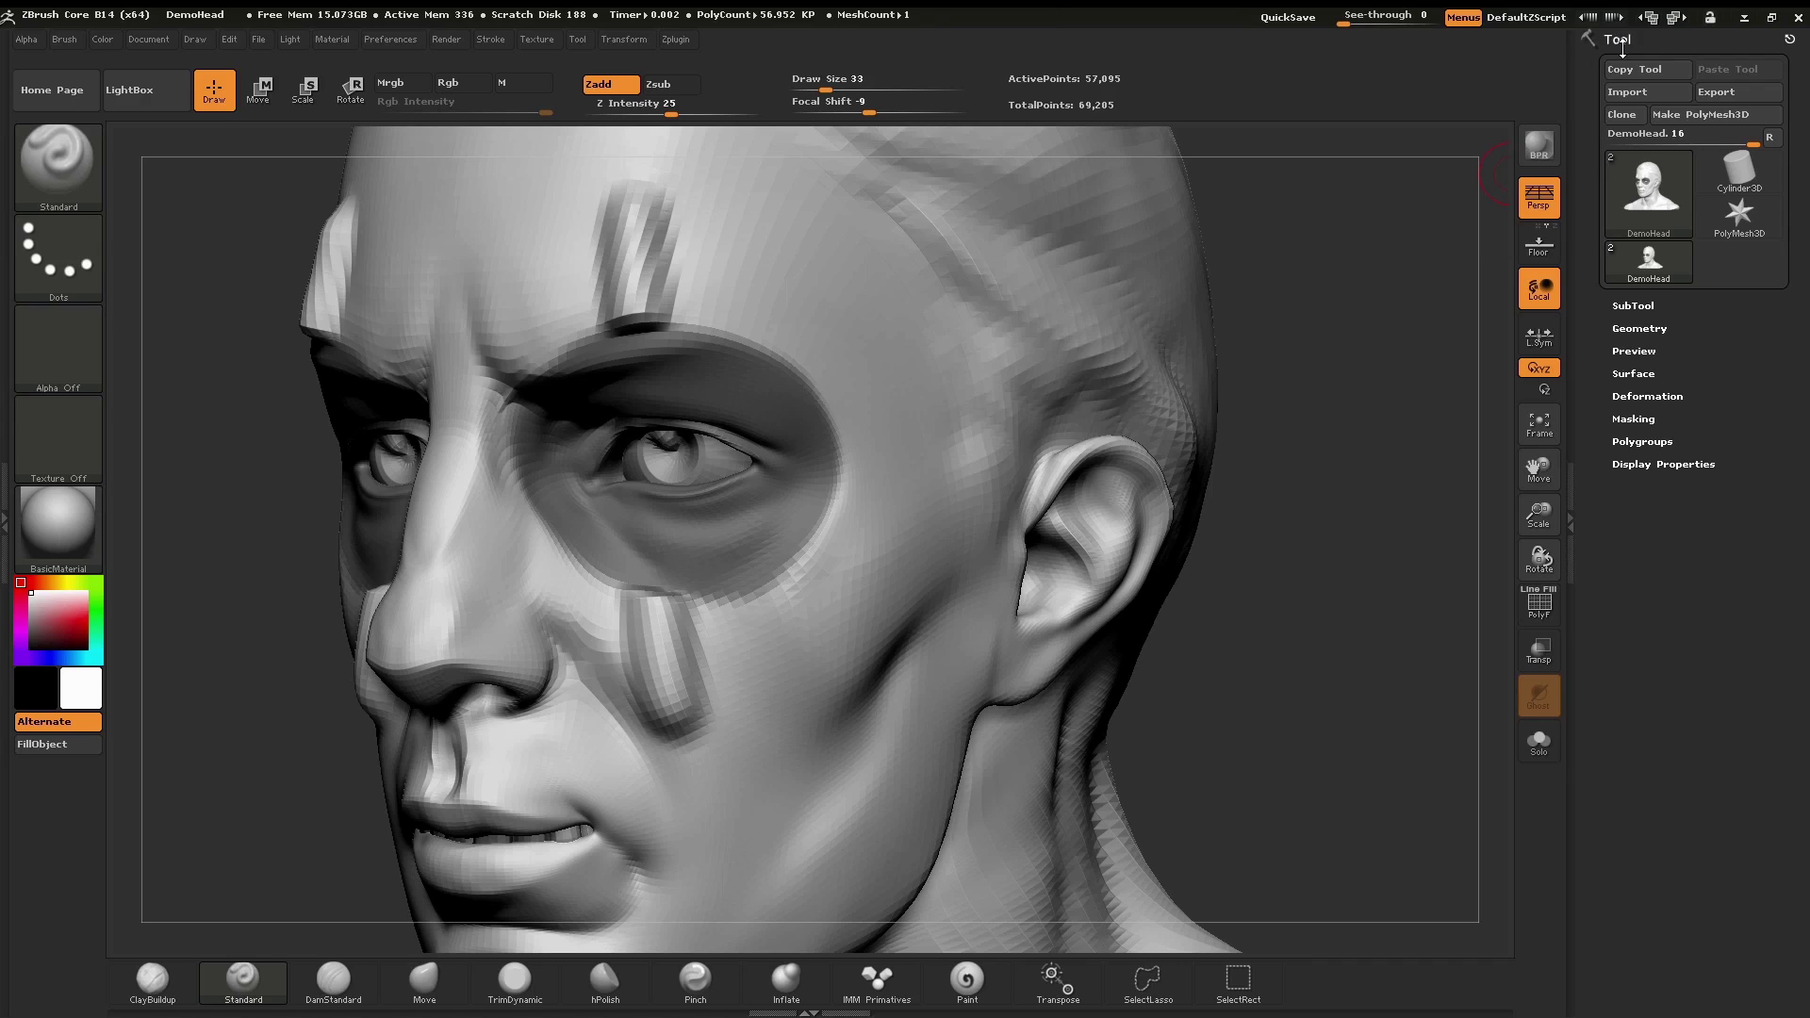
- Expand Tool > Masking and invert the mask repeatedly, ending with the eye area masked
click(1644, 418)
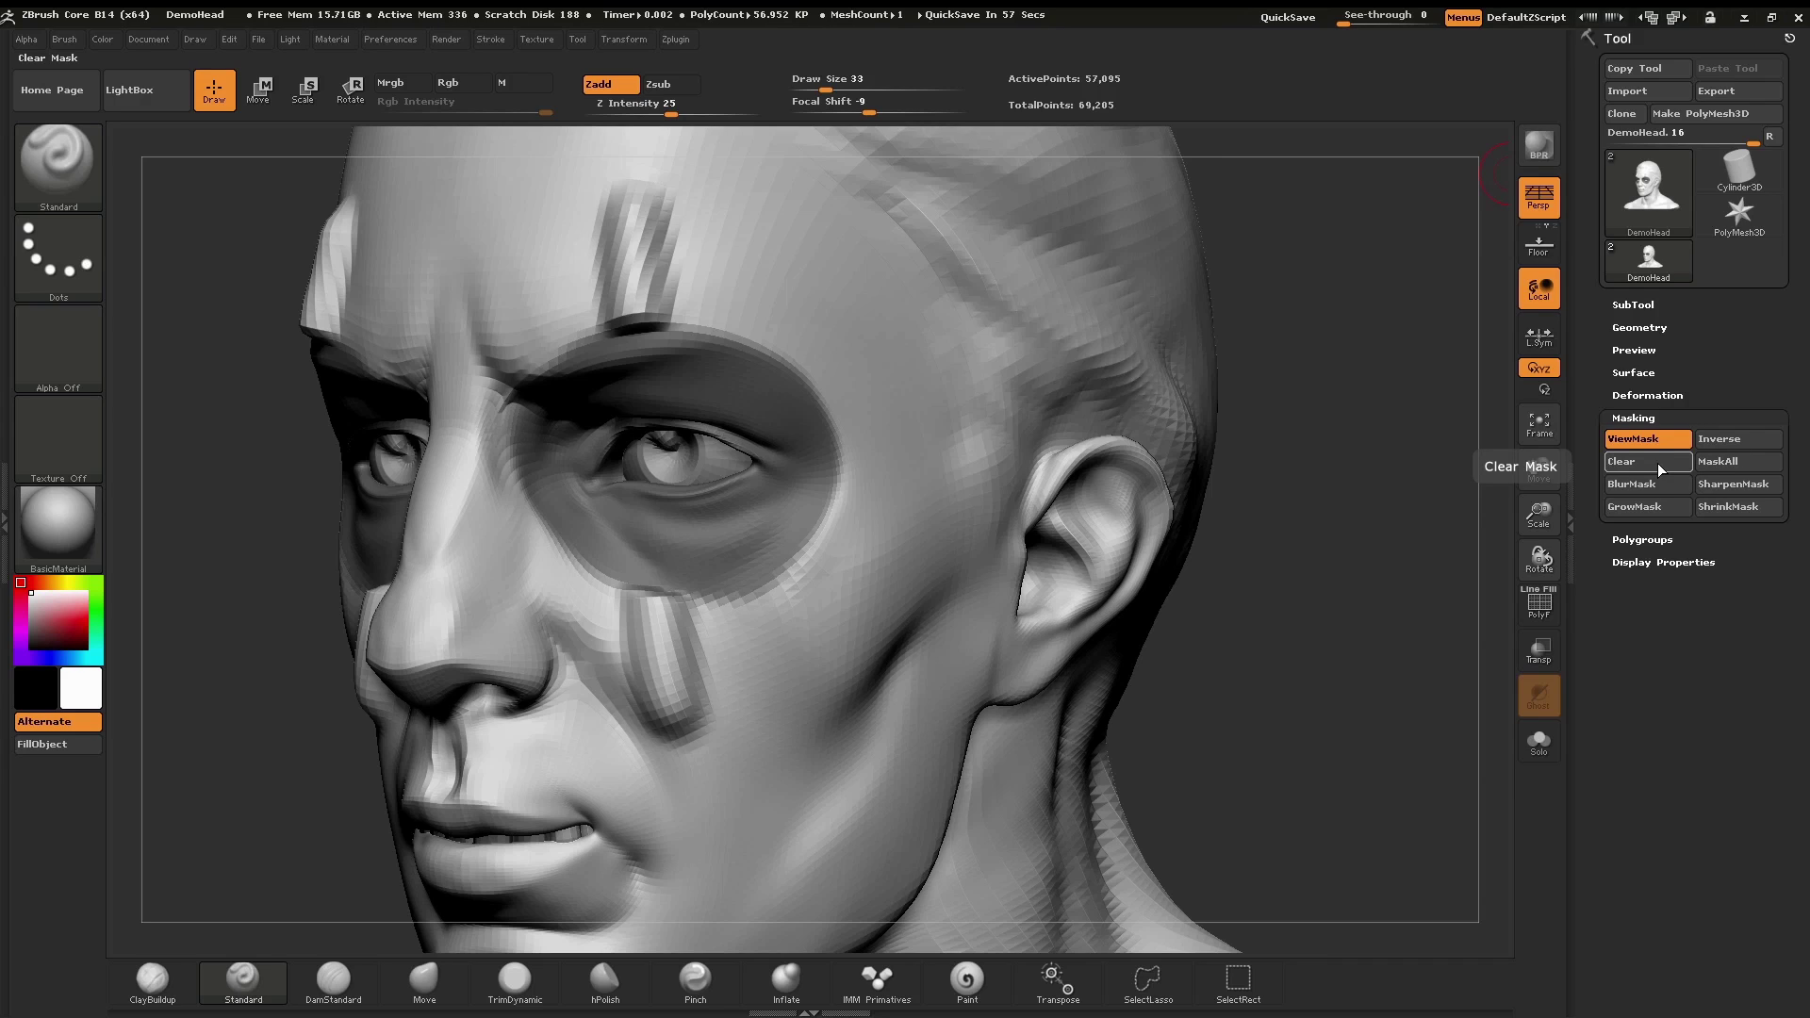
click(1734, 441)
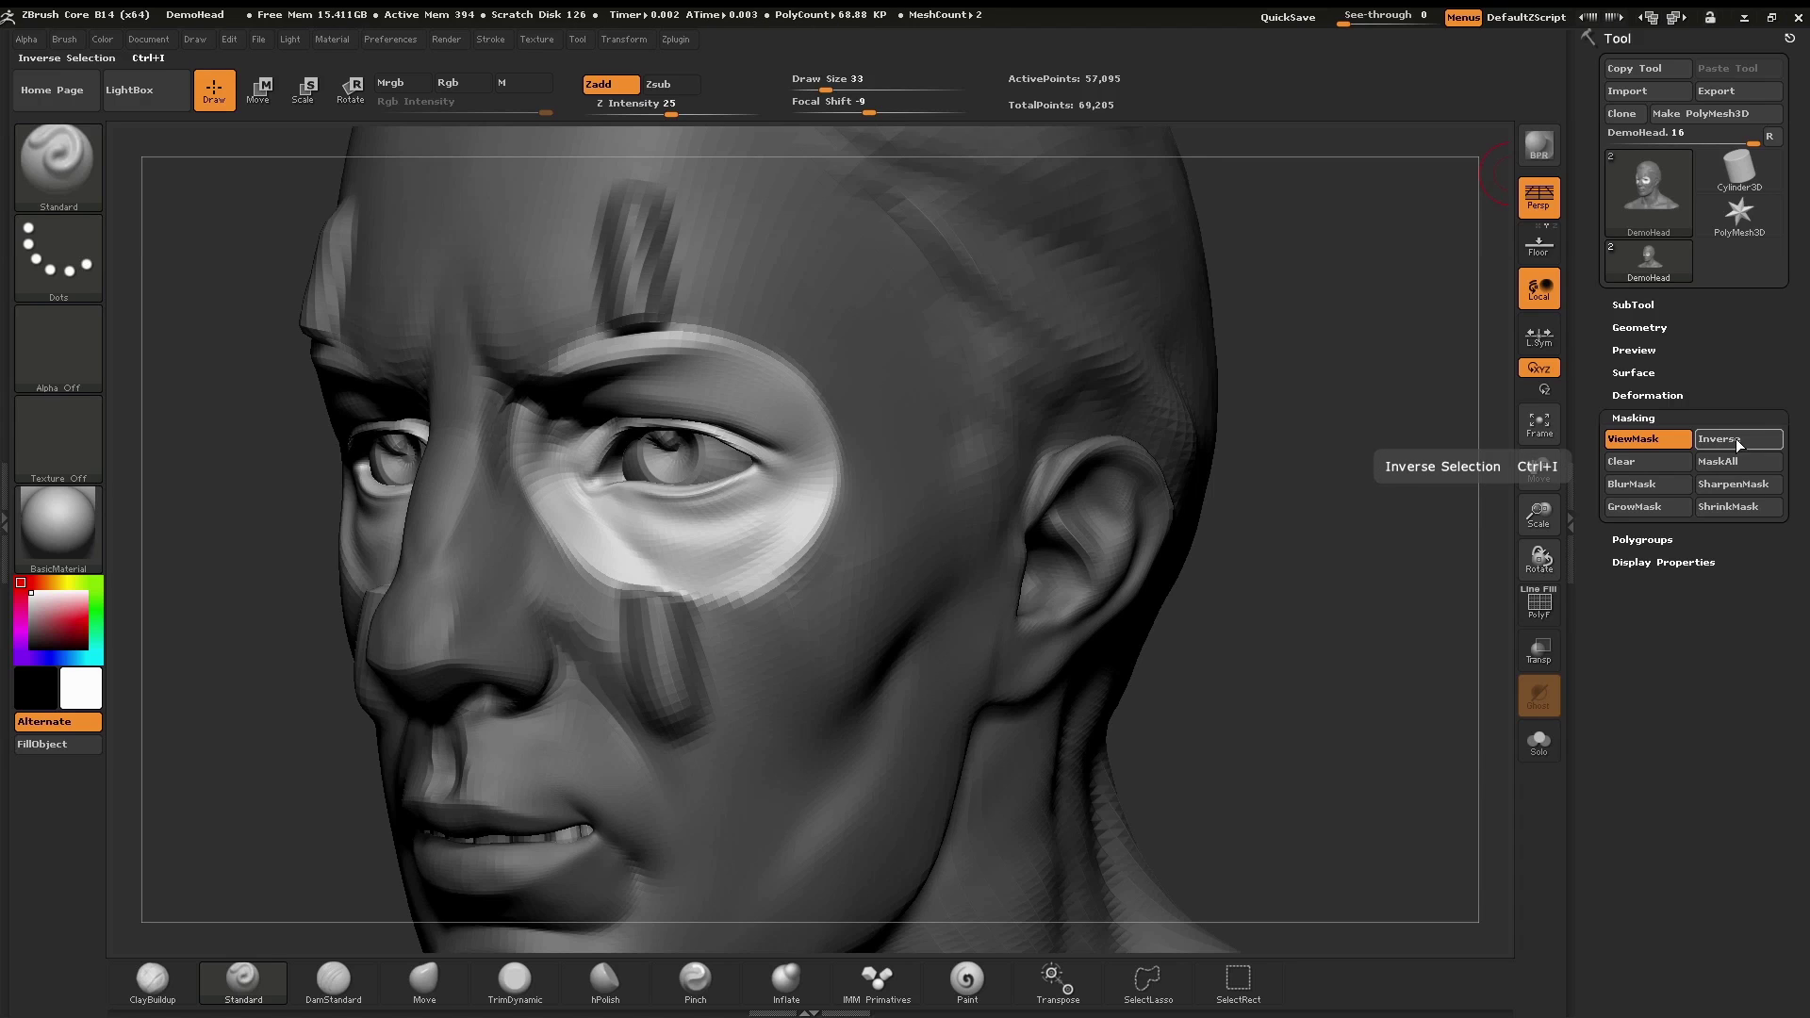
click(1734, 439)
click(1735, 440)
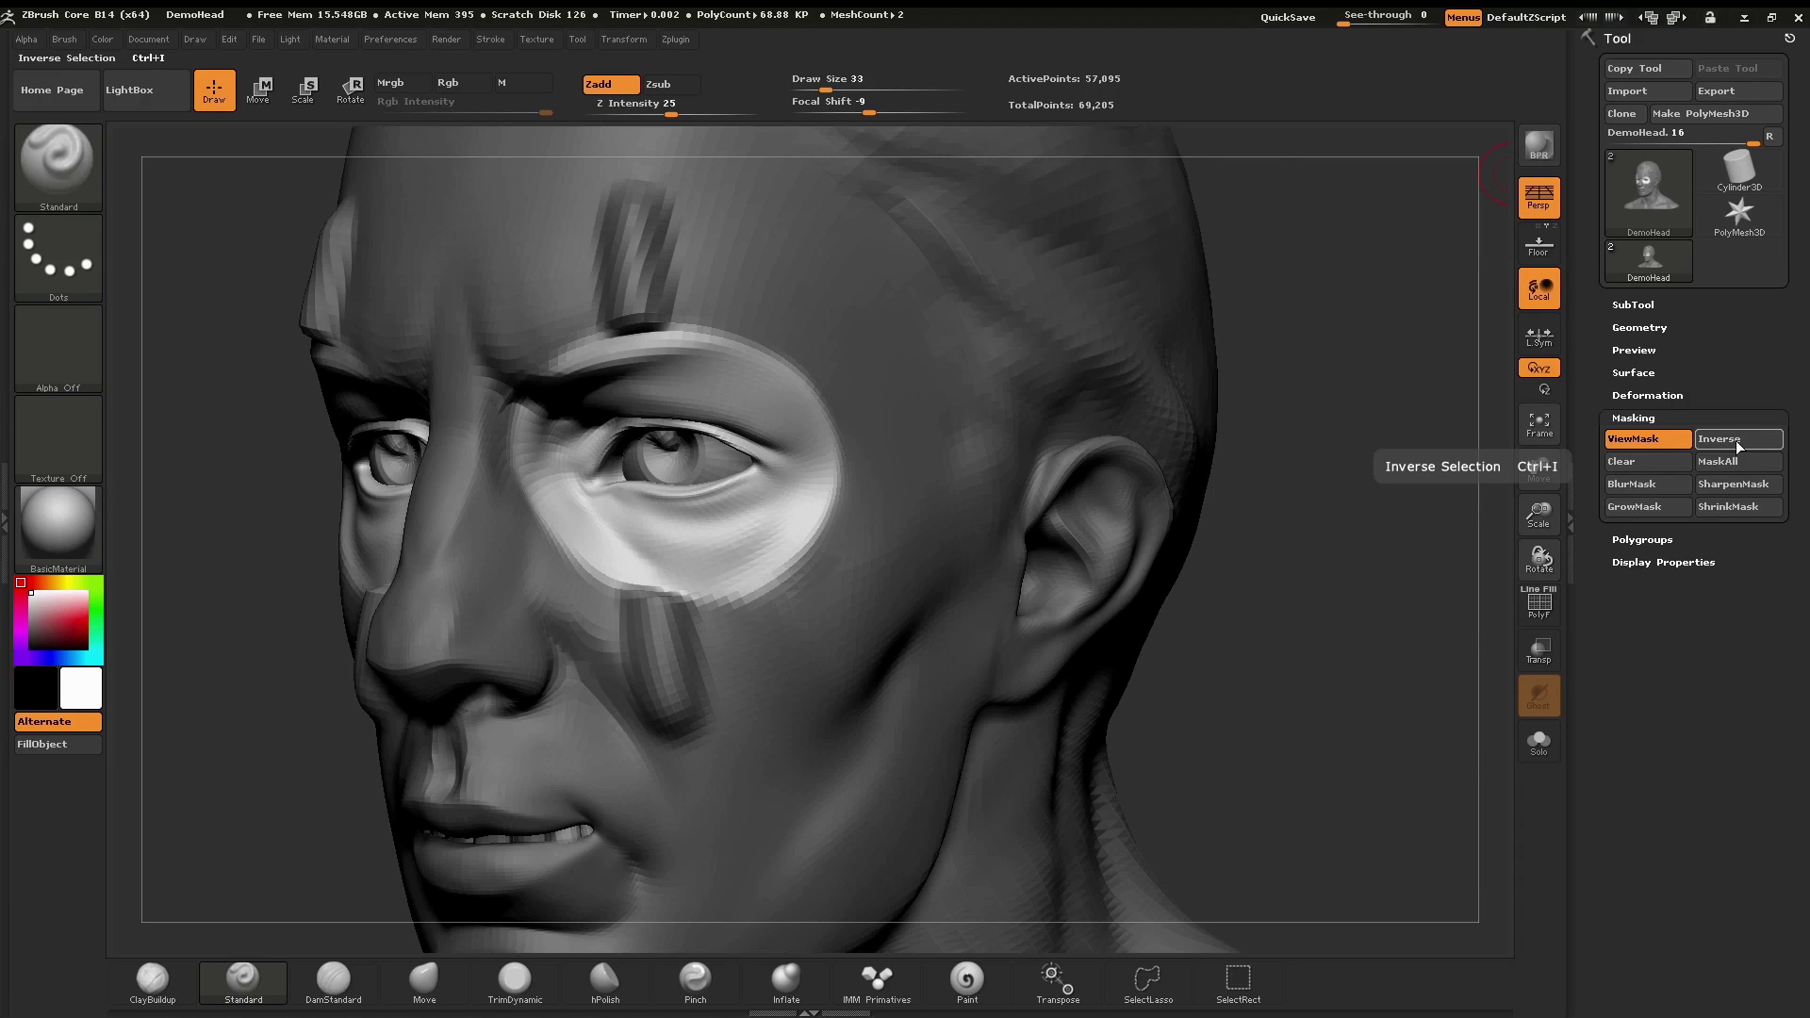
click(1735, 439)
click(1734, 441)
click(1734, 440)
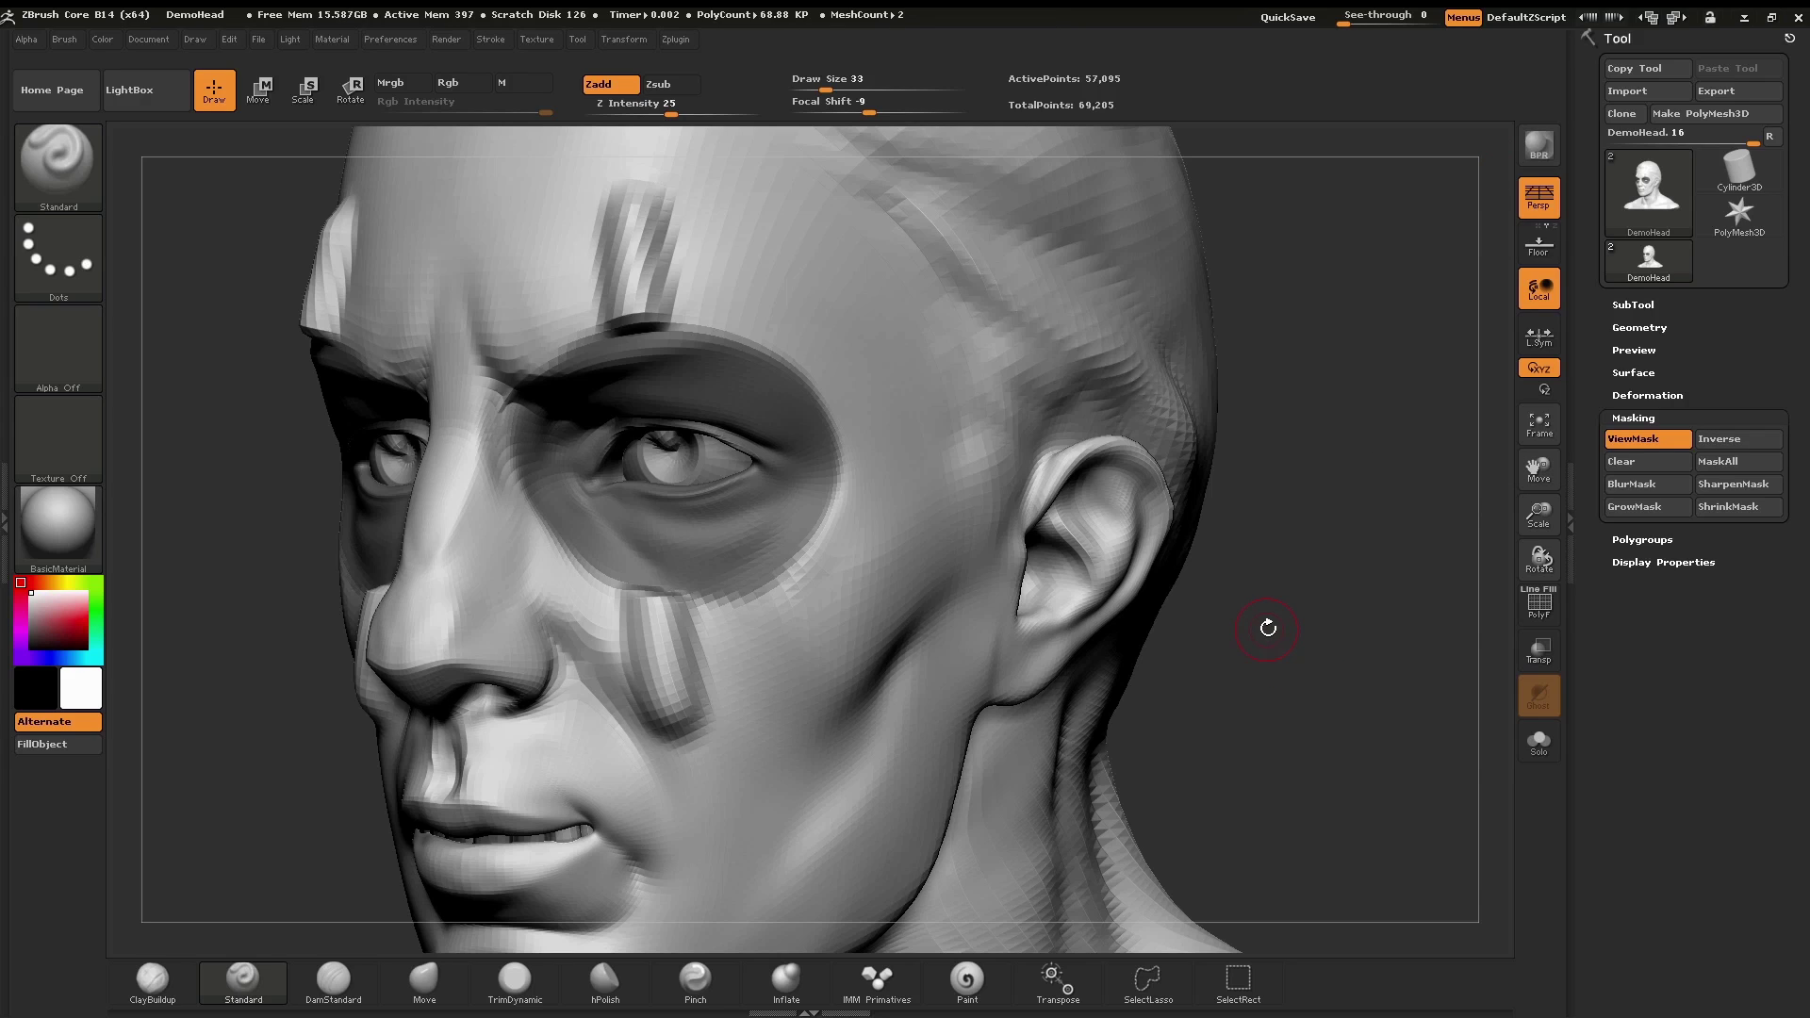
- Invert the mask several times until the eye region is masked again
key(ctrl)
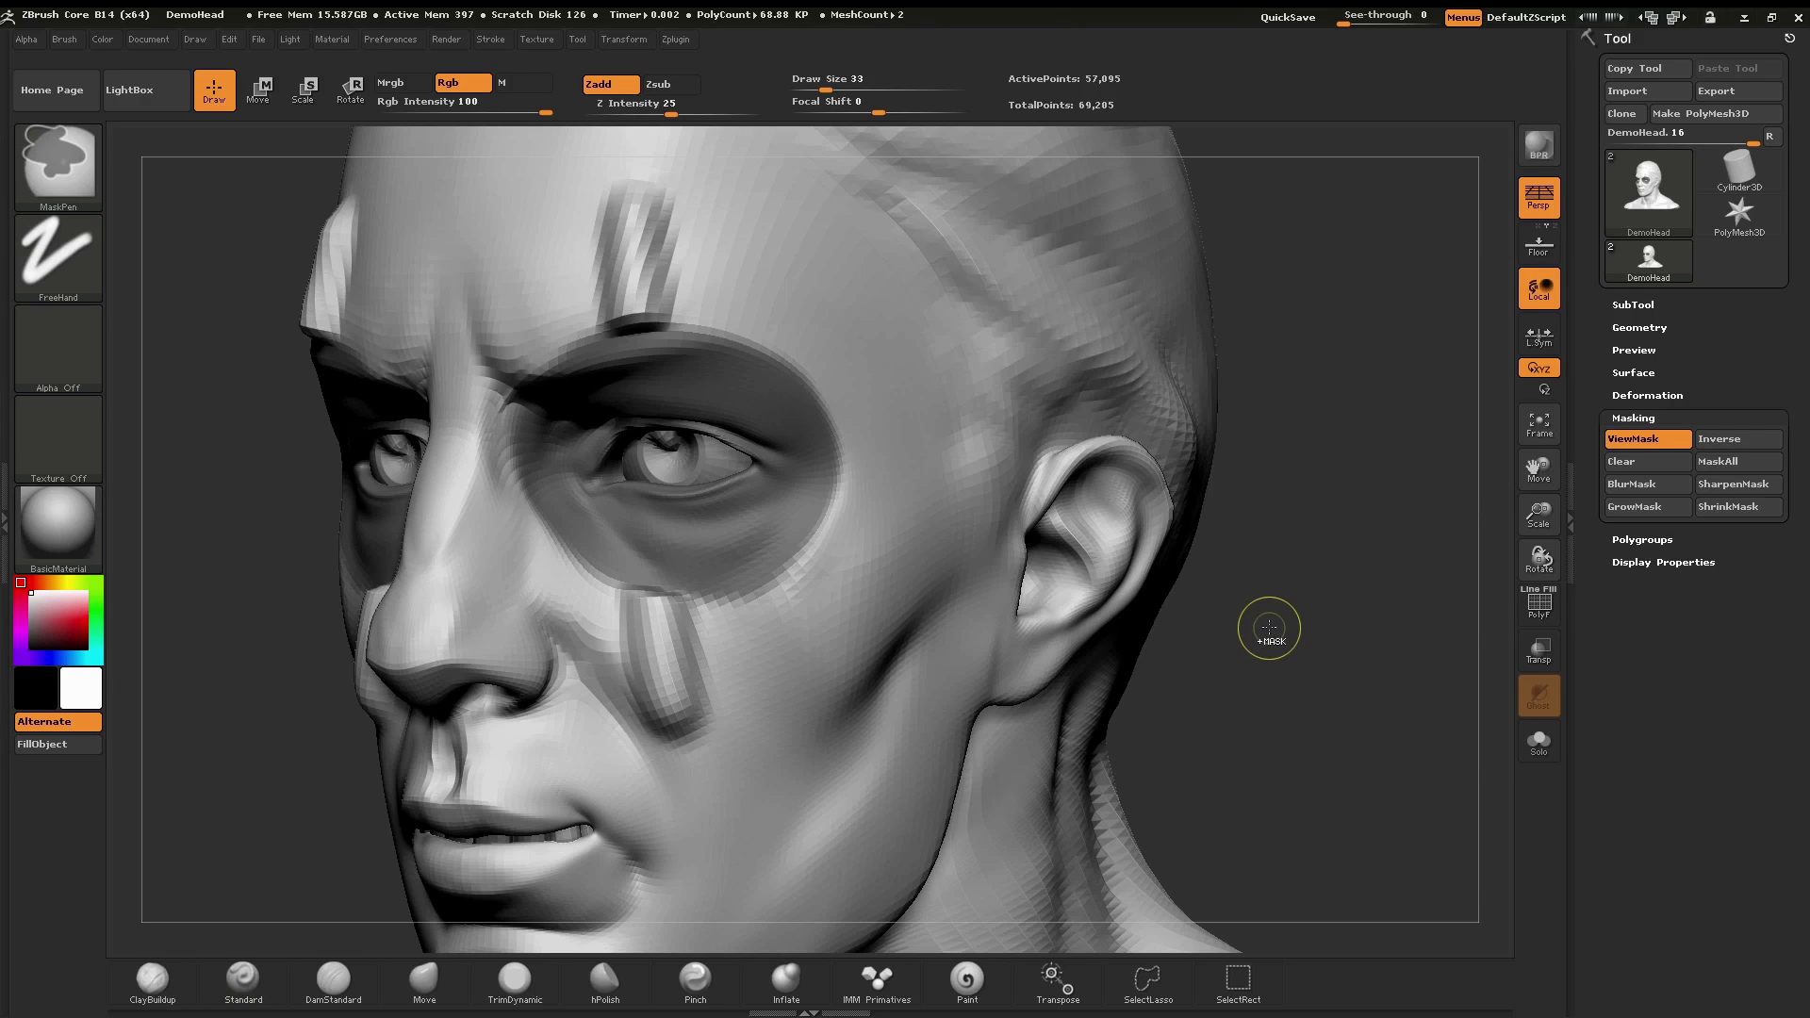
ctrl+click(1338, 386)
ctrl+click(1338, 386)
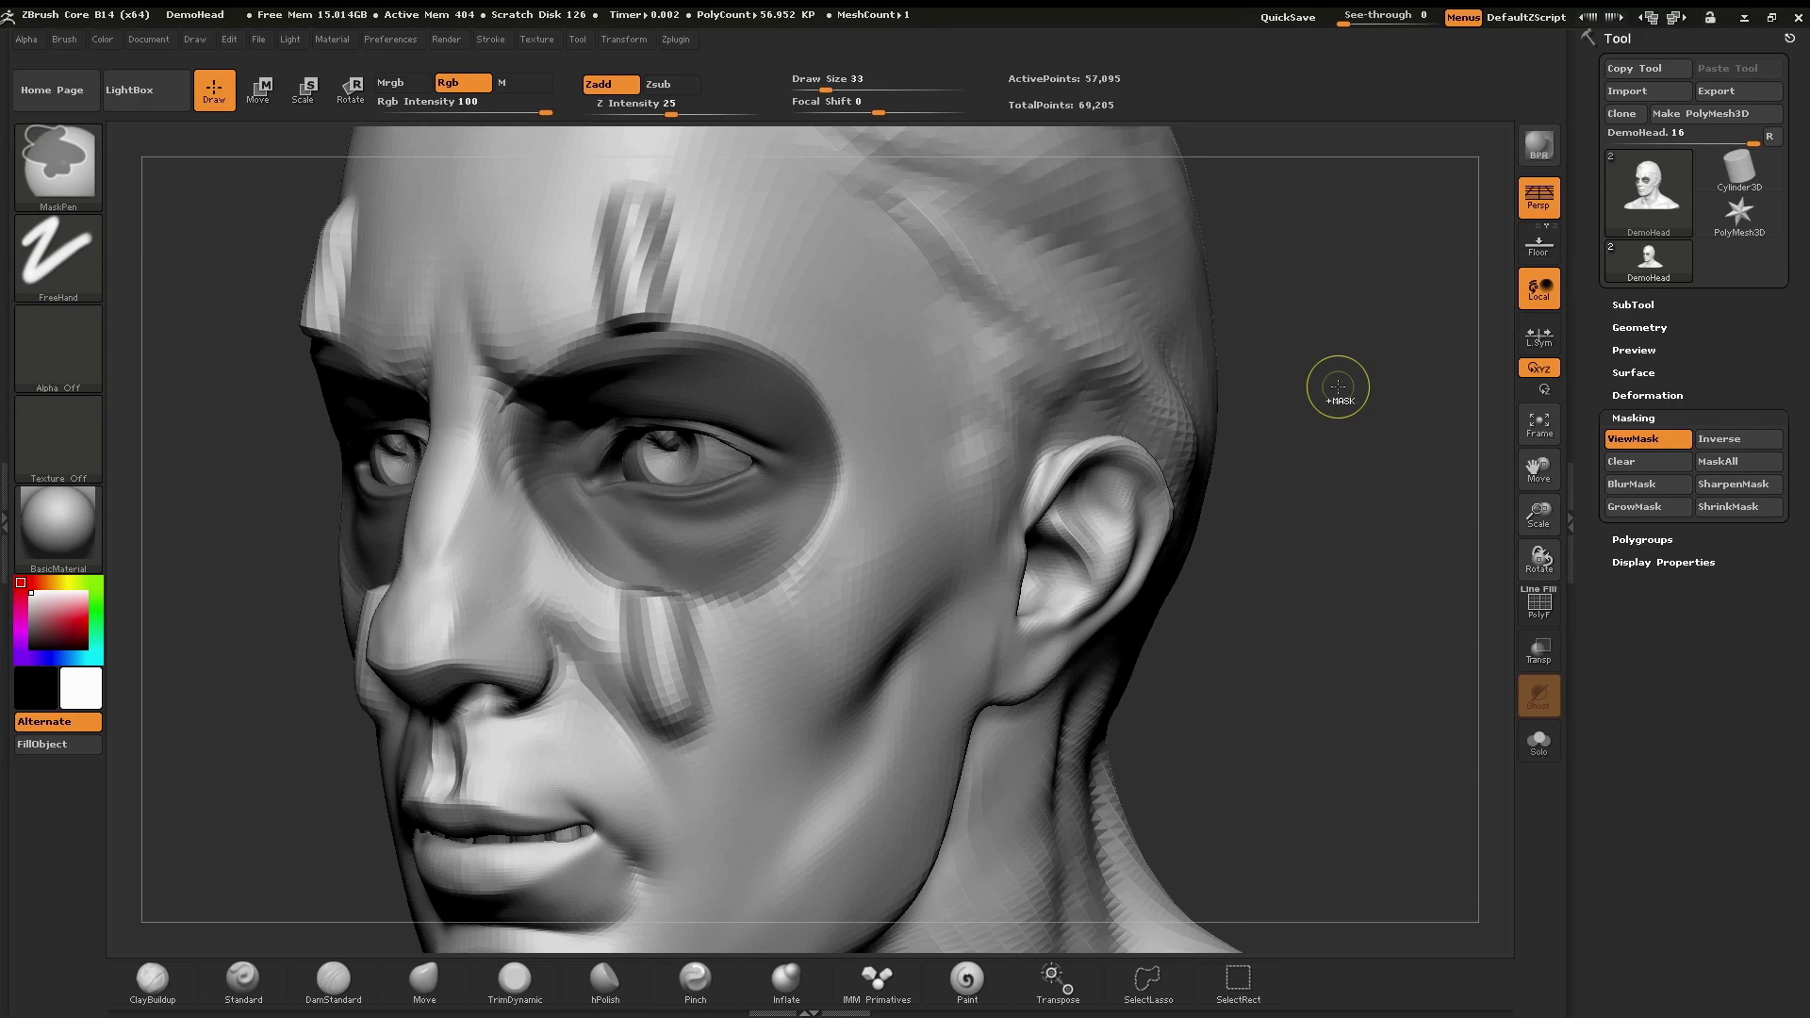
ctrl+click(1338, 387)
ctrl+click(1338, 387)
ctrl+click(1336, 391)
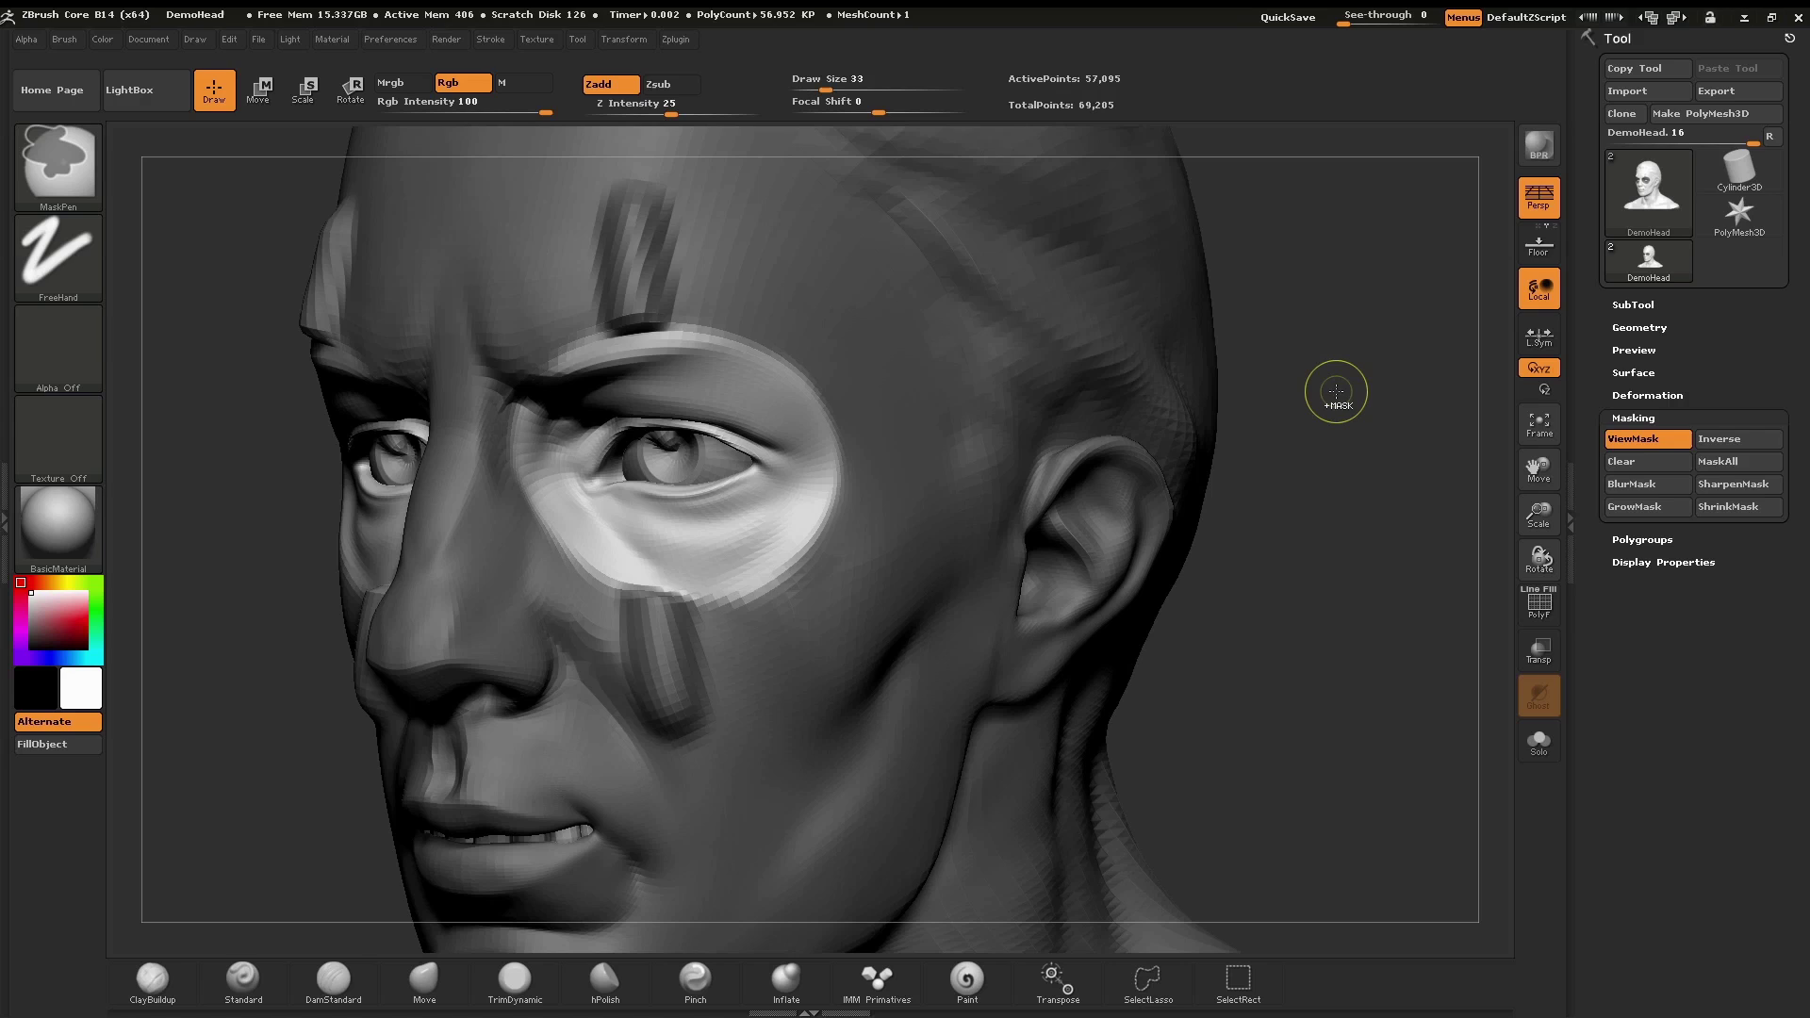
ctrl+click(1319, 568)
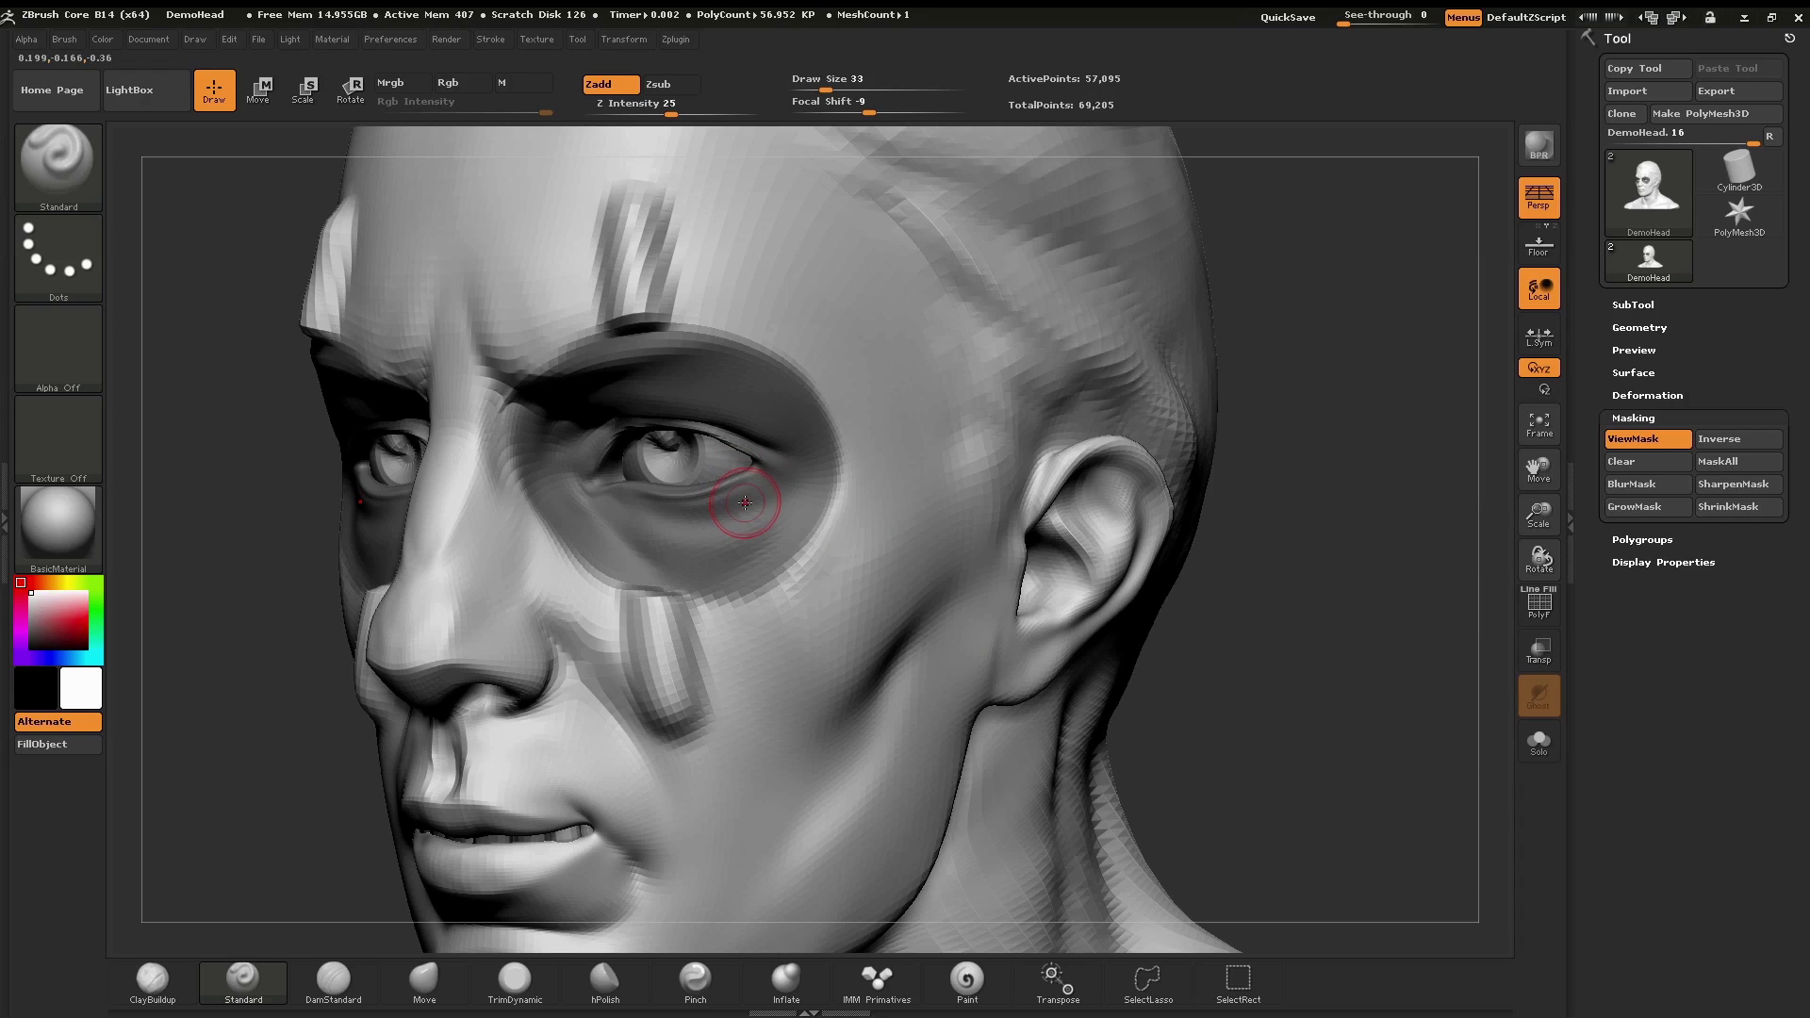
- Blur the mask around the eye socket twice to soften its edge
key(ctrl)
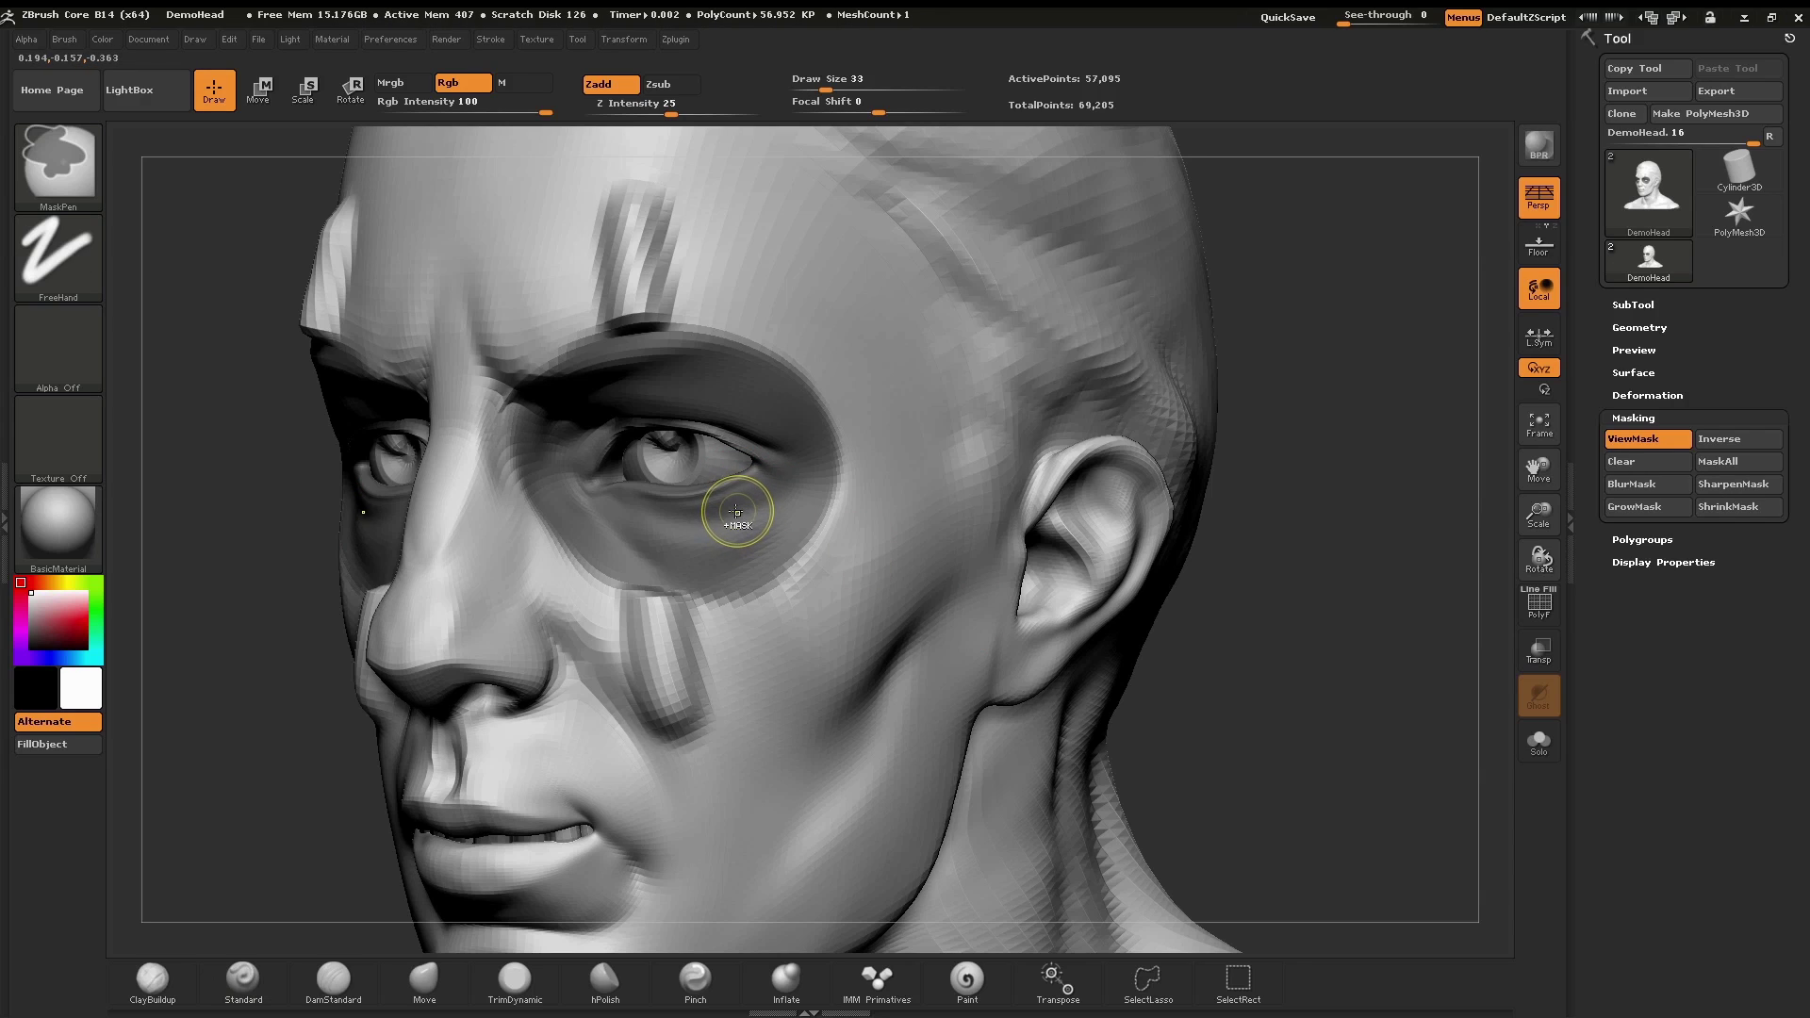
ctrl+click(737, 513)
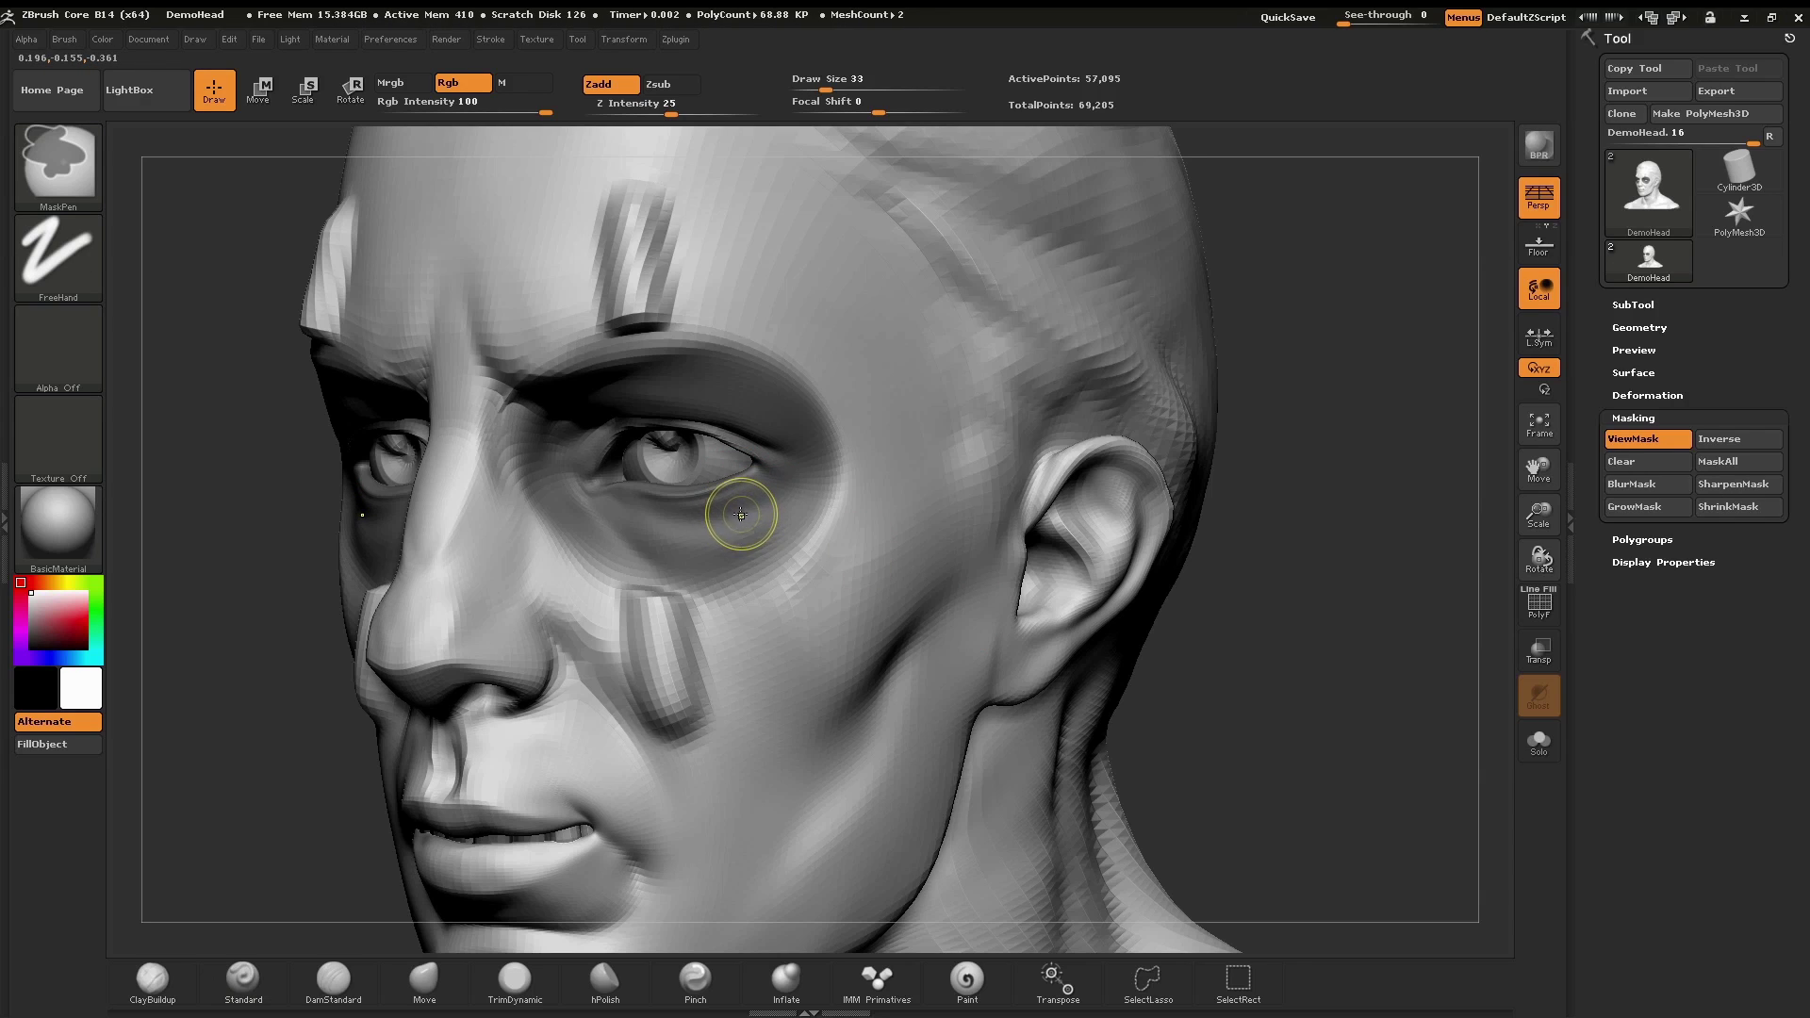
ctrl+click(743, 514)
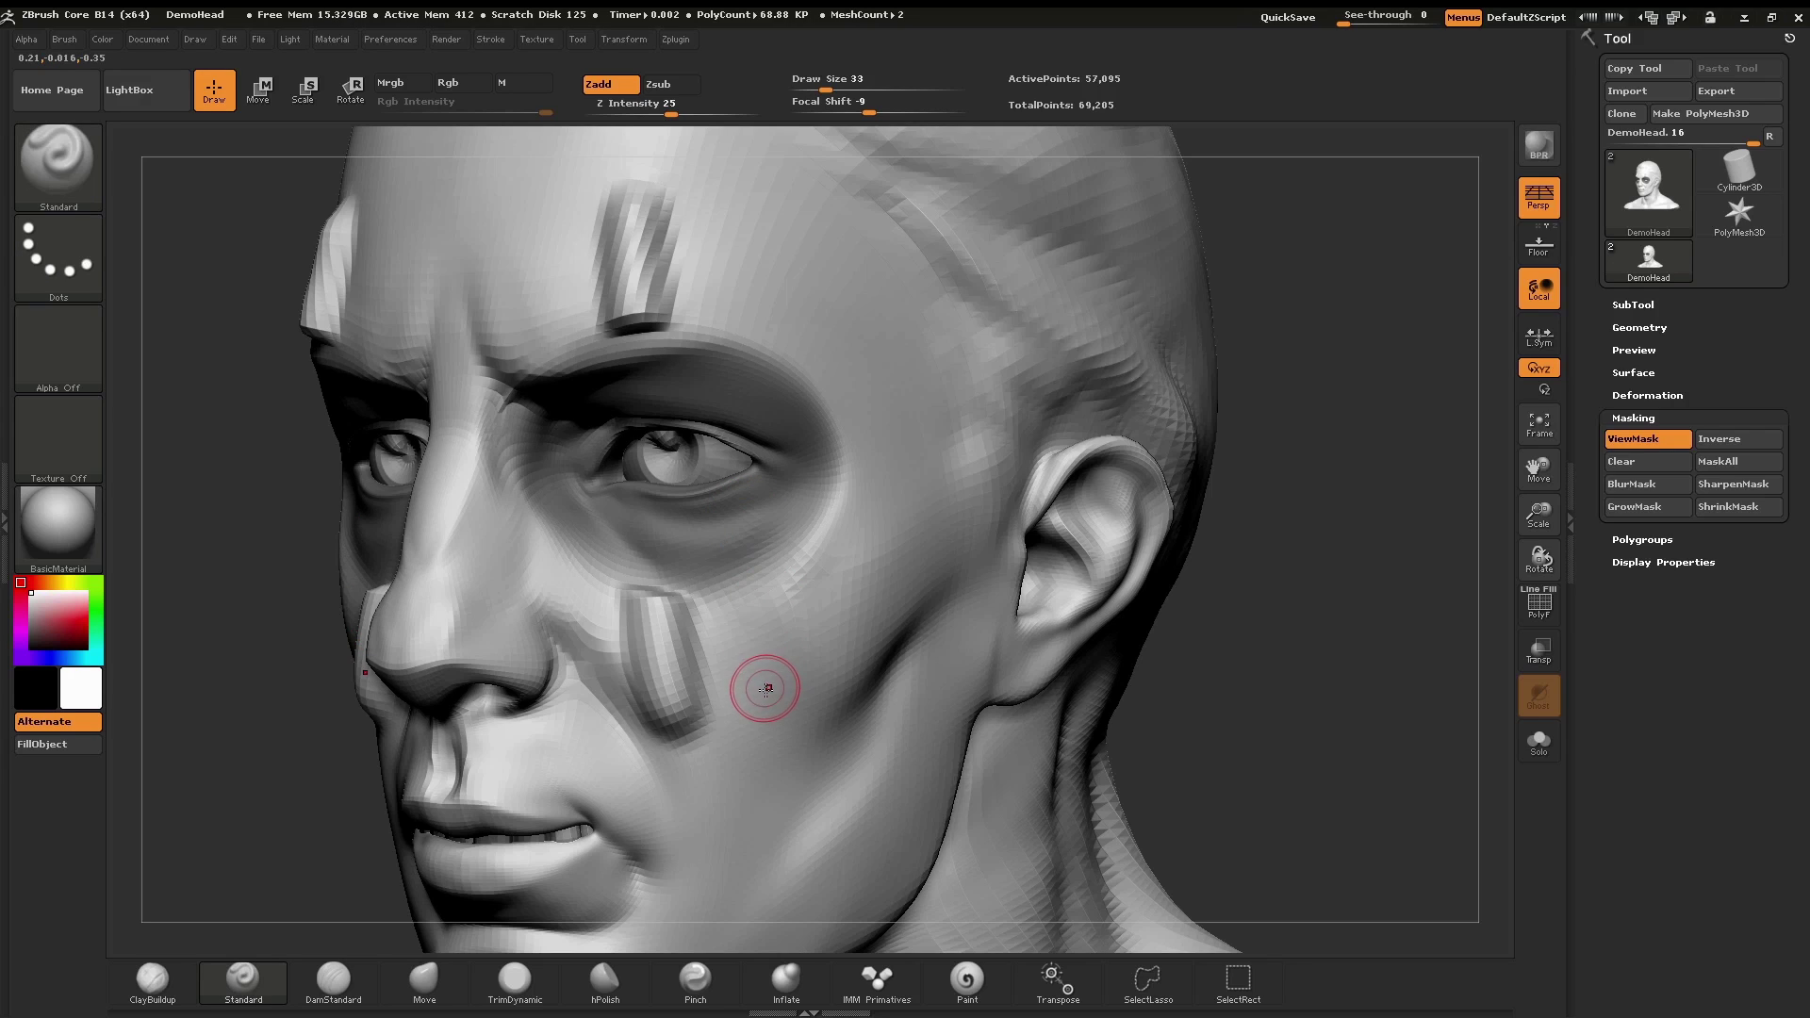
- Sculpt raised vertical stripes on the forehead and cheek with the Standard brush and Dots stroke
drag(730, 360, 740, 203)
drag(768, 575, 778, 726)
drag(736, 372, 750, 179)
drag(763, 570, 782, 754)
drag(749, 373, 722, 189)
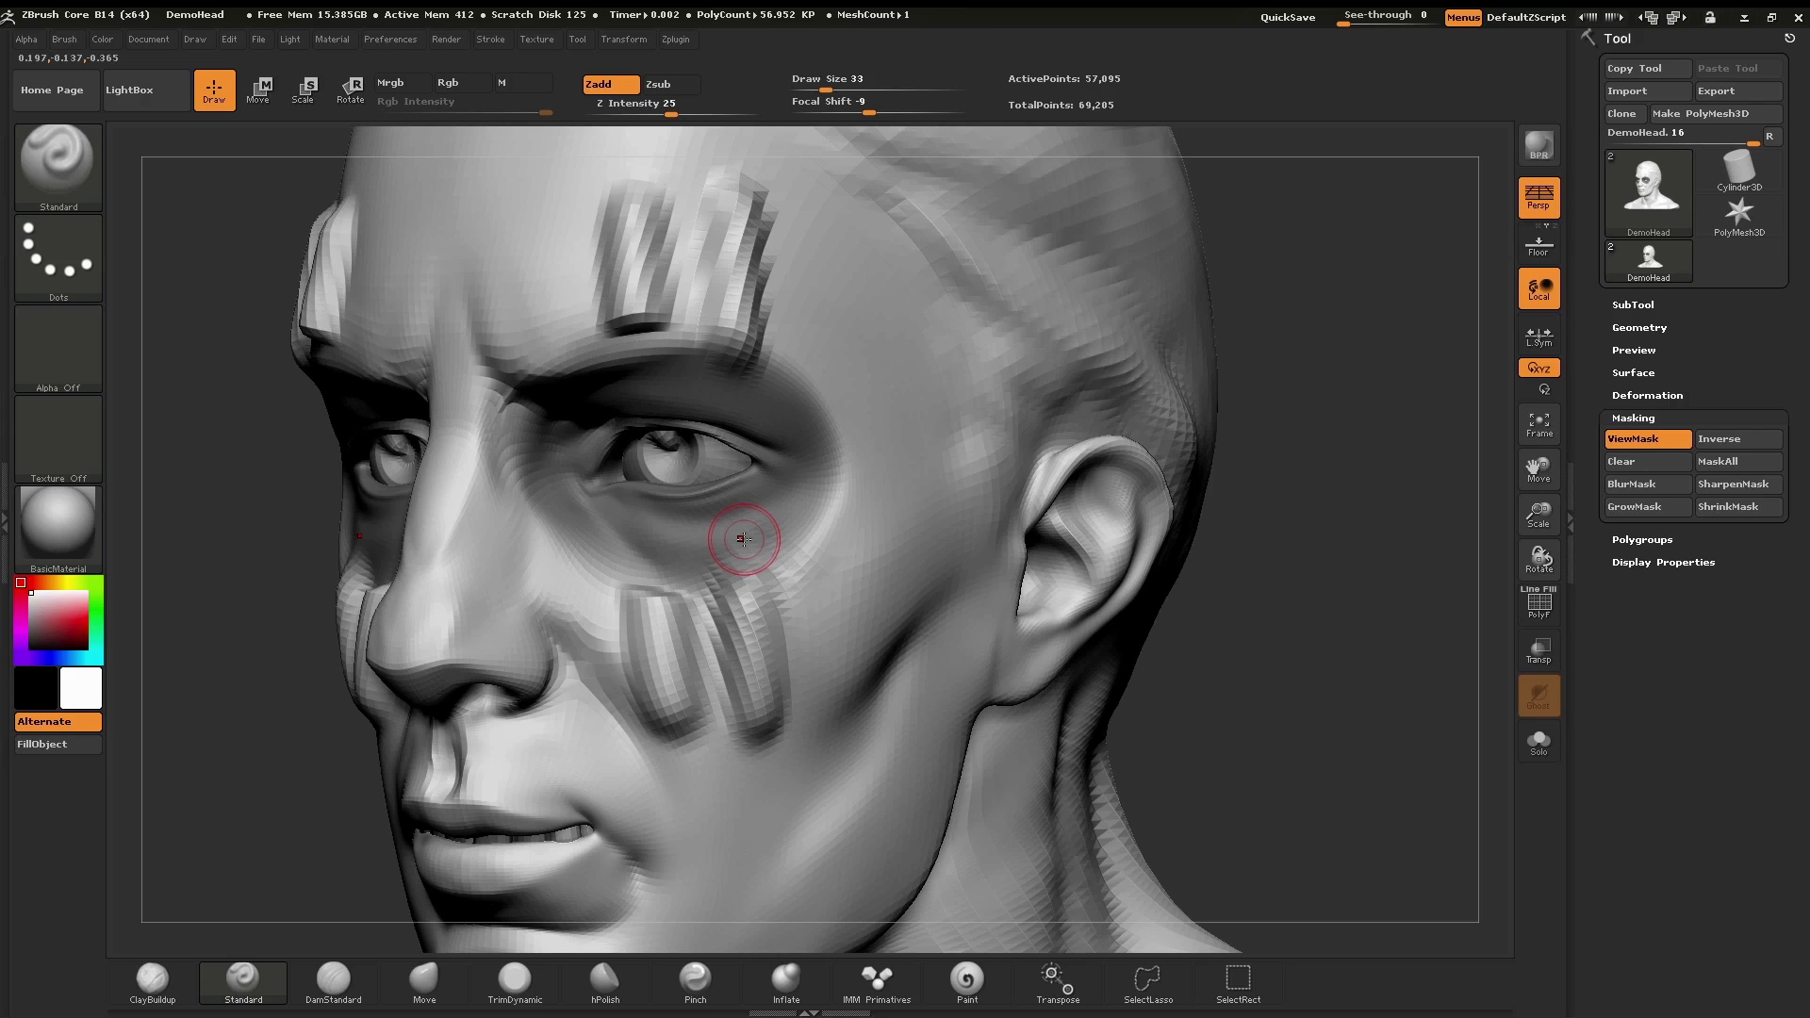
key(ctrl)
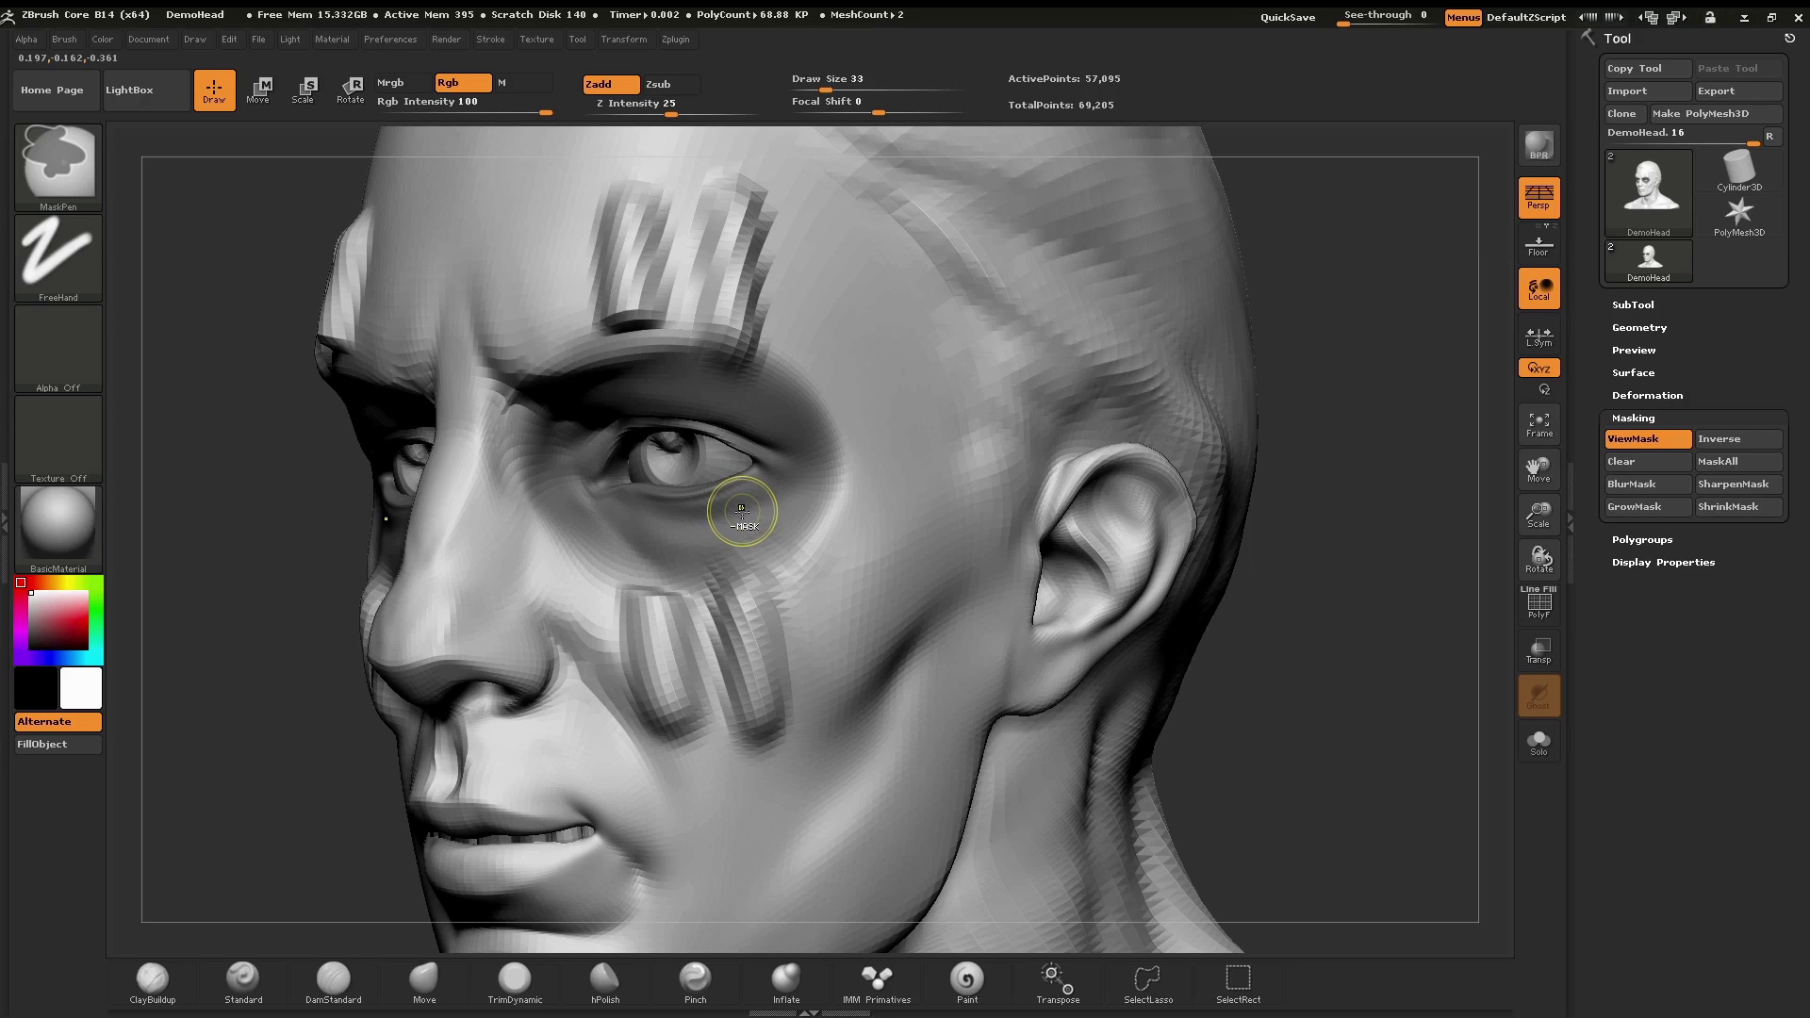
- Enlarge the eye mask, stroke a vertical ridge, then blur and sharpen the mask edge
ctrl+drag(741, 510, 744, 511)
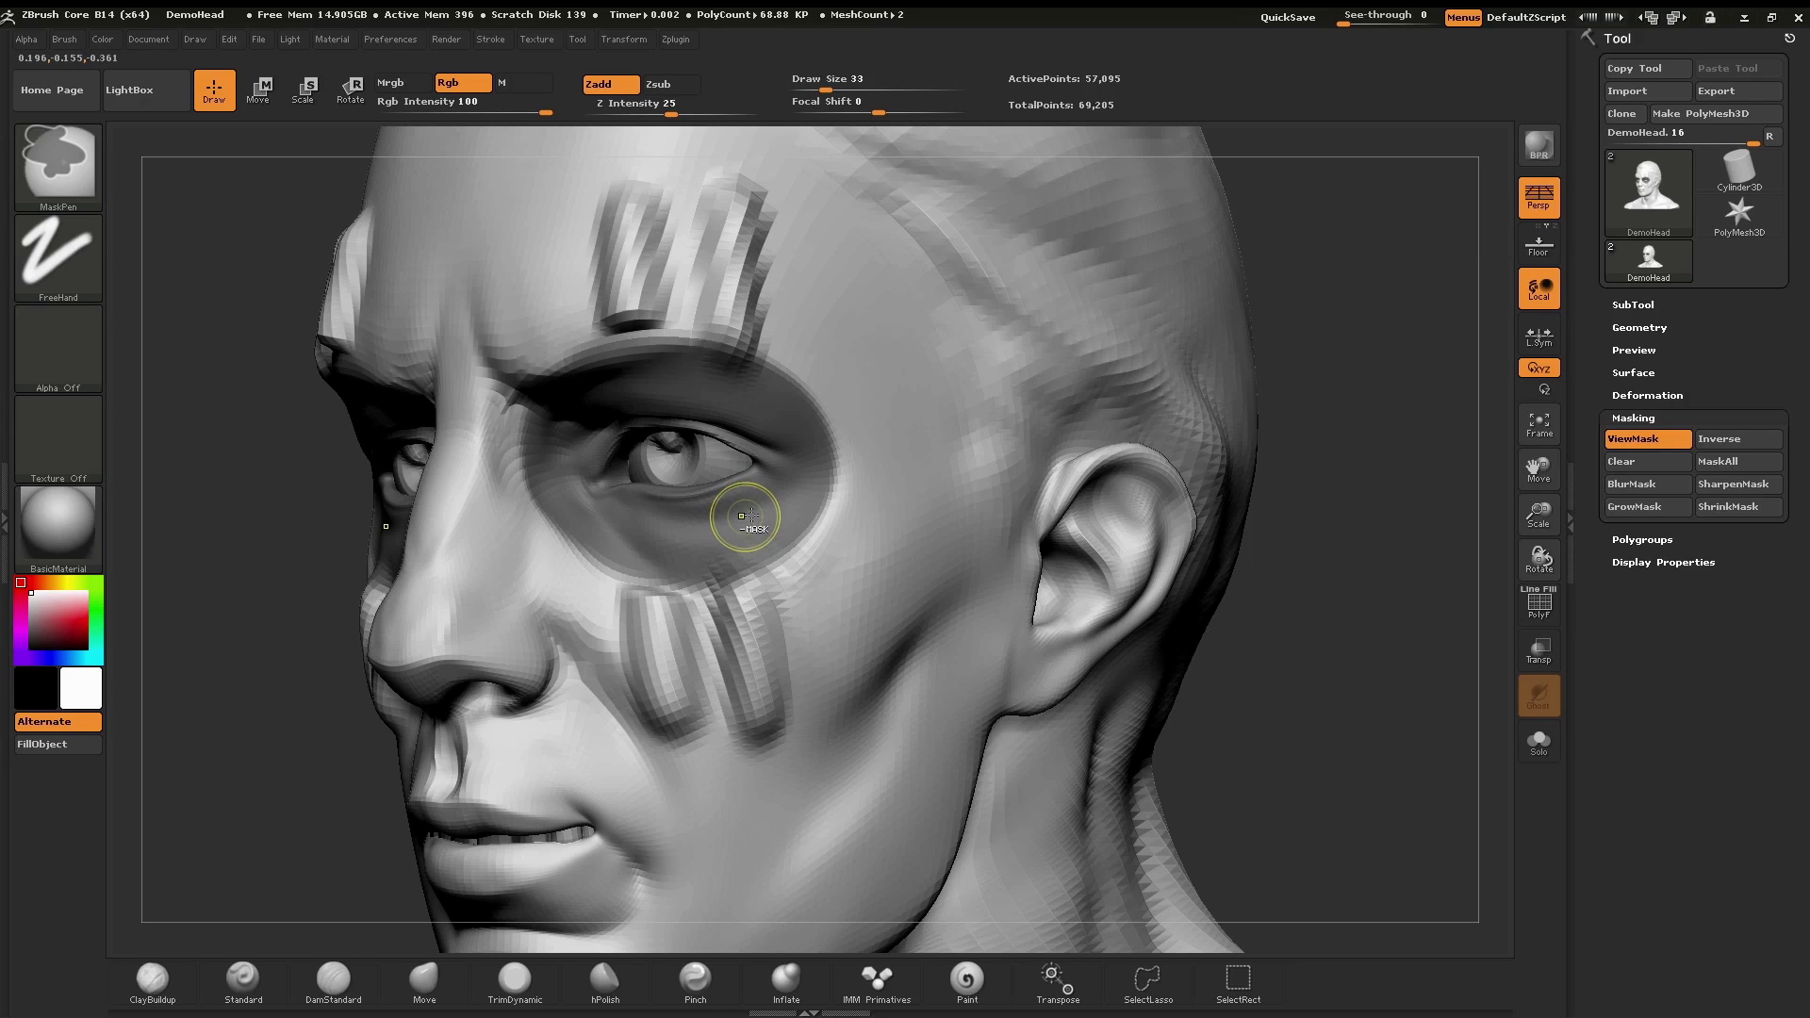
mouse_move(830, 672)
mouse_down()
mouse_move(791, 239)
mouse_move(822, 694)
mouse_move(834, 547)
mouse_move(797, 384)
mouse_move(813, 516)
mouse_move(792, 555)
mouse_move(818, 431)
mouse_move(793, 382)
mouse_move(795, 534)
mouse_up()
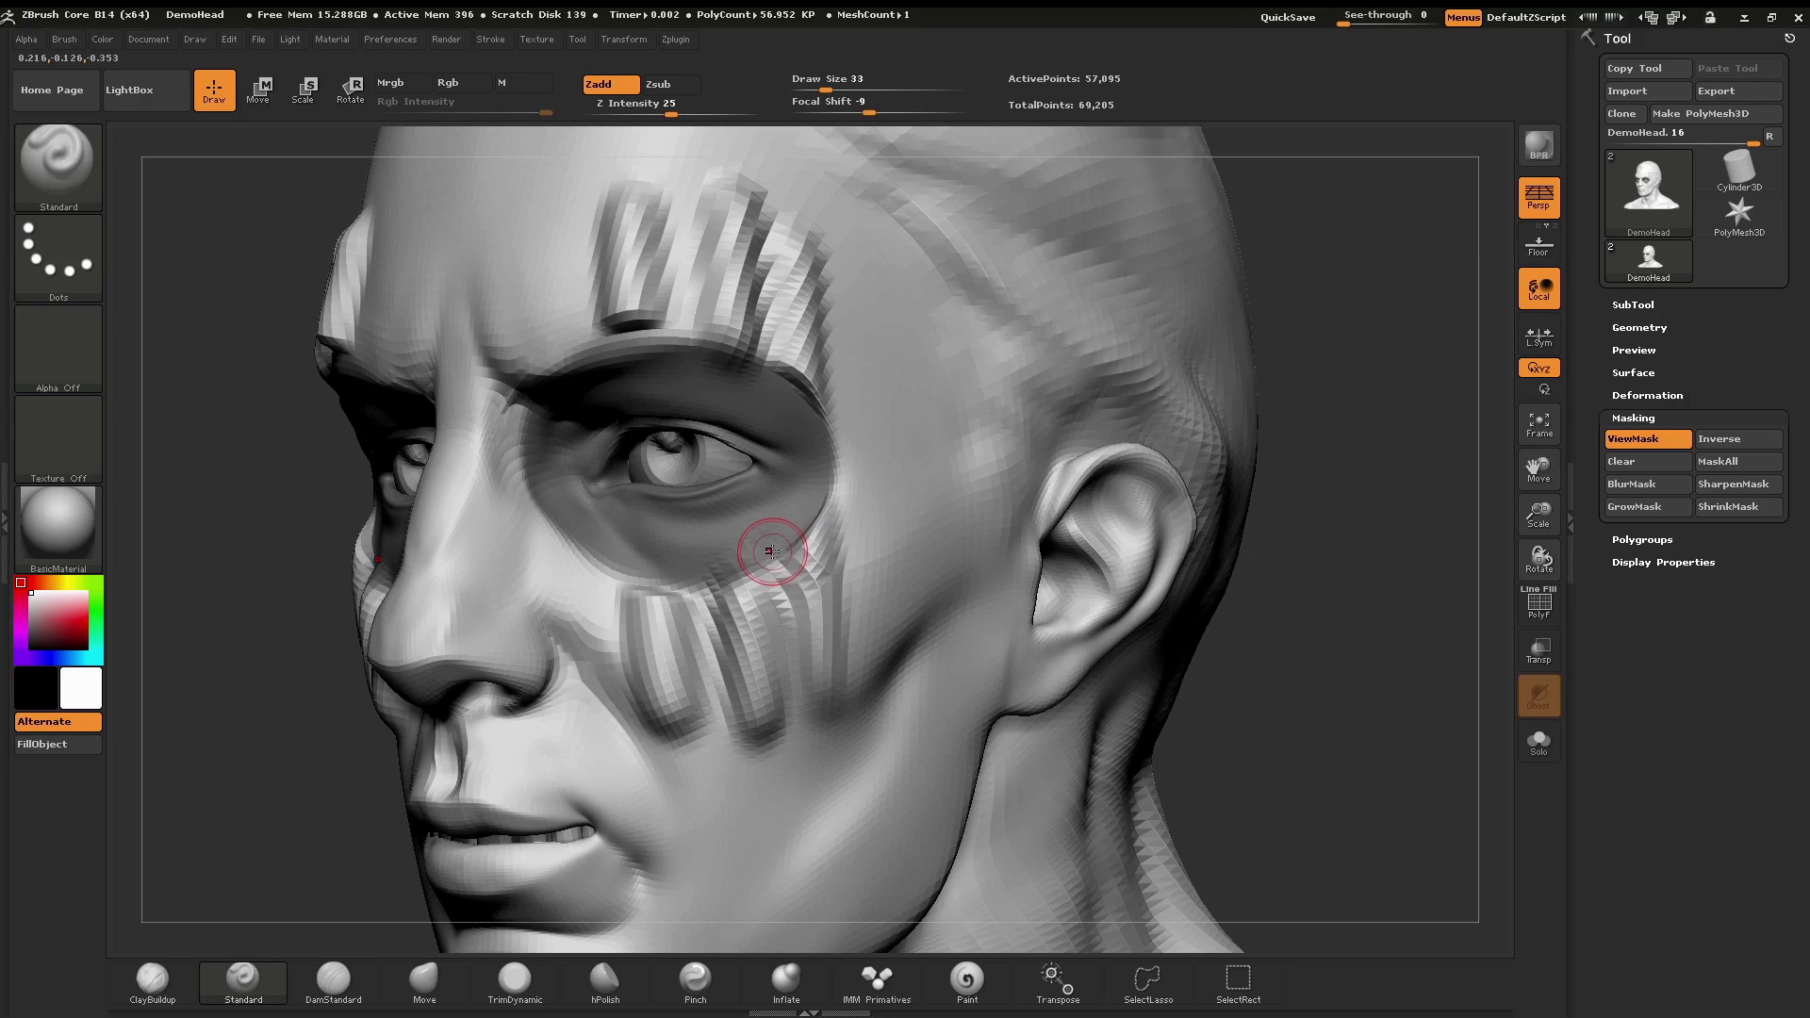
key(ctrl)
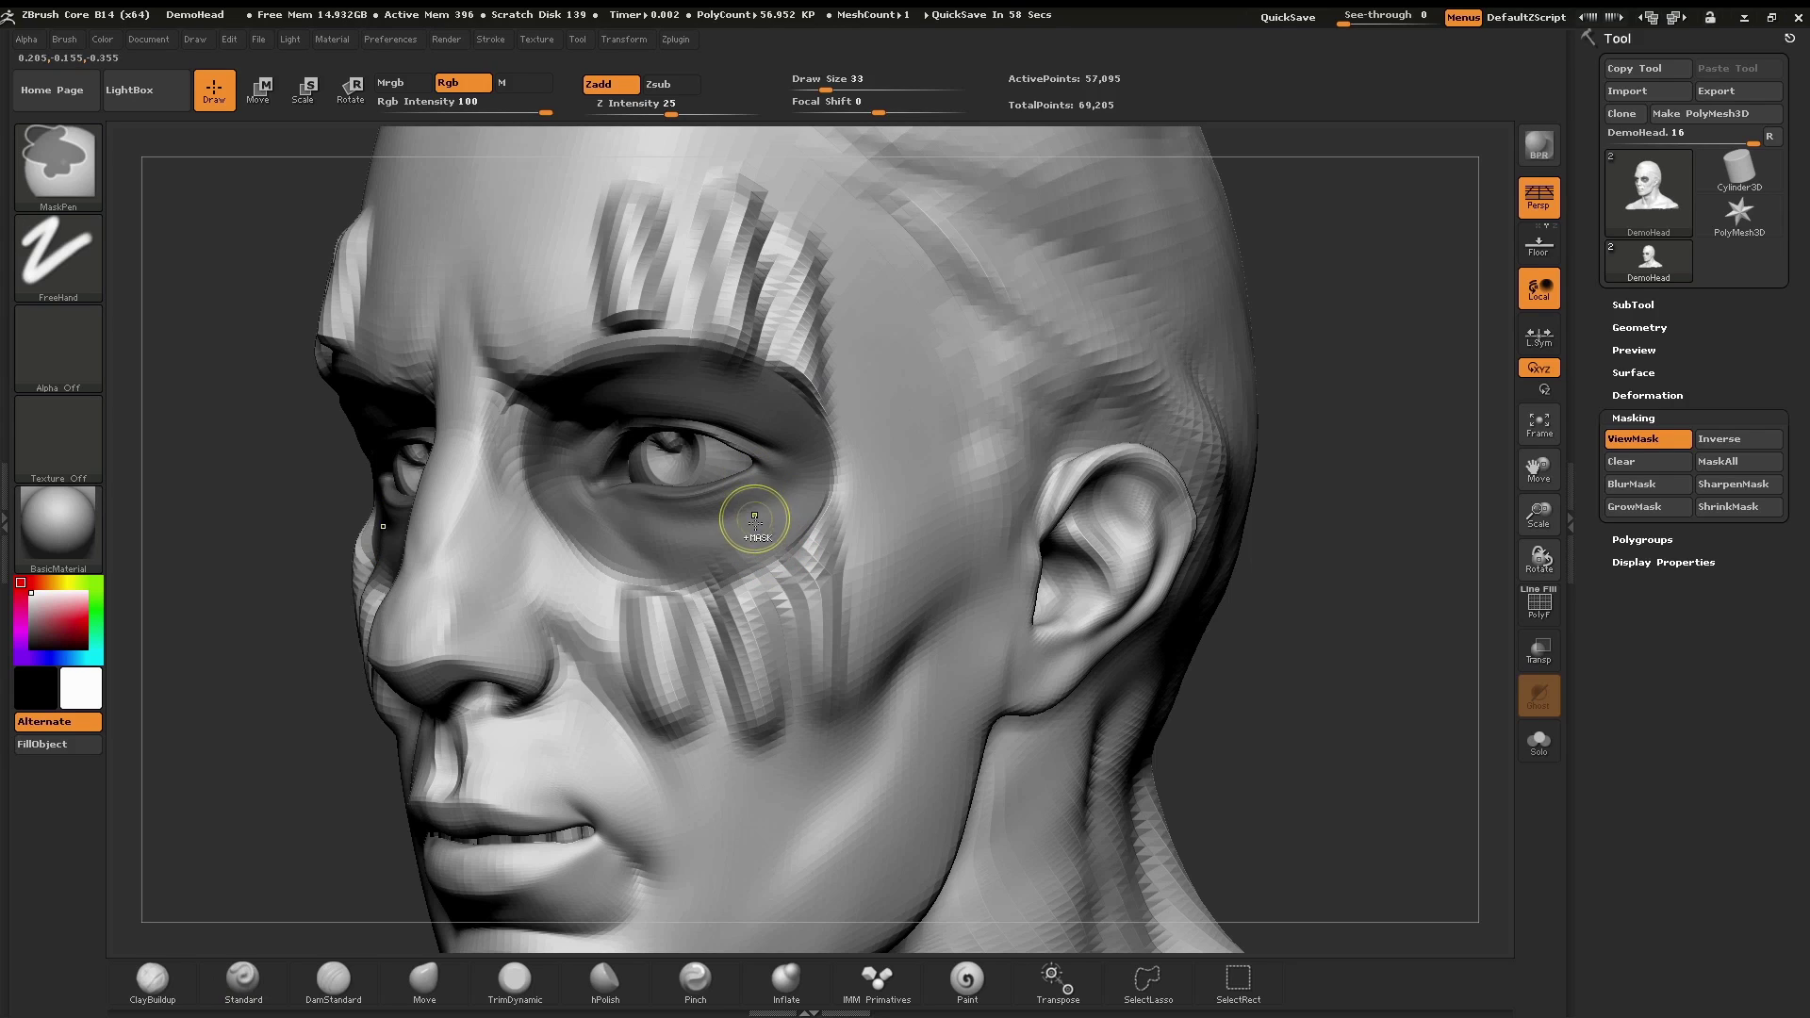
ctrl+click(754, 518)
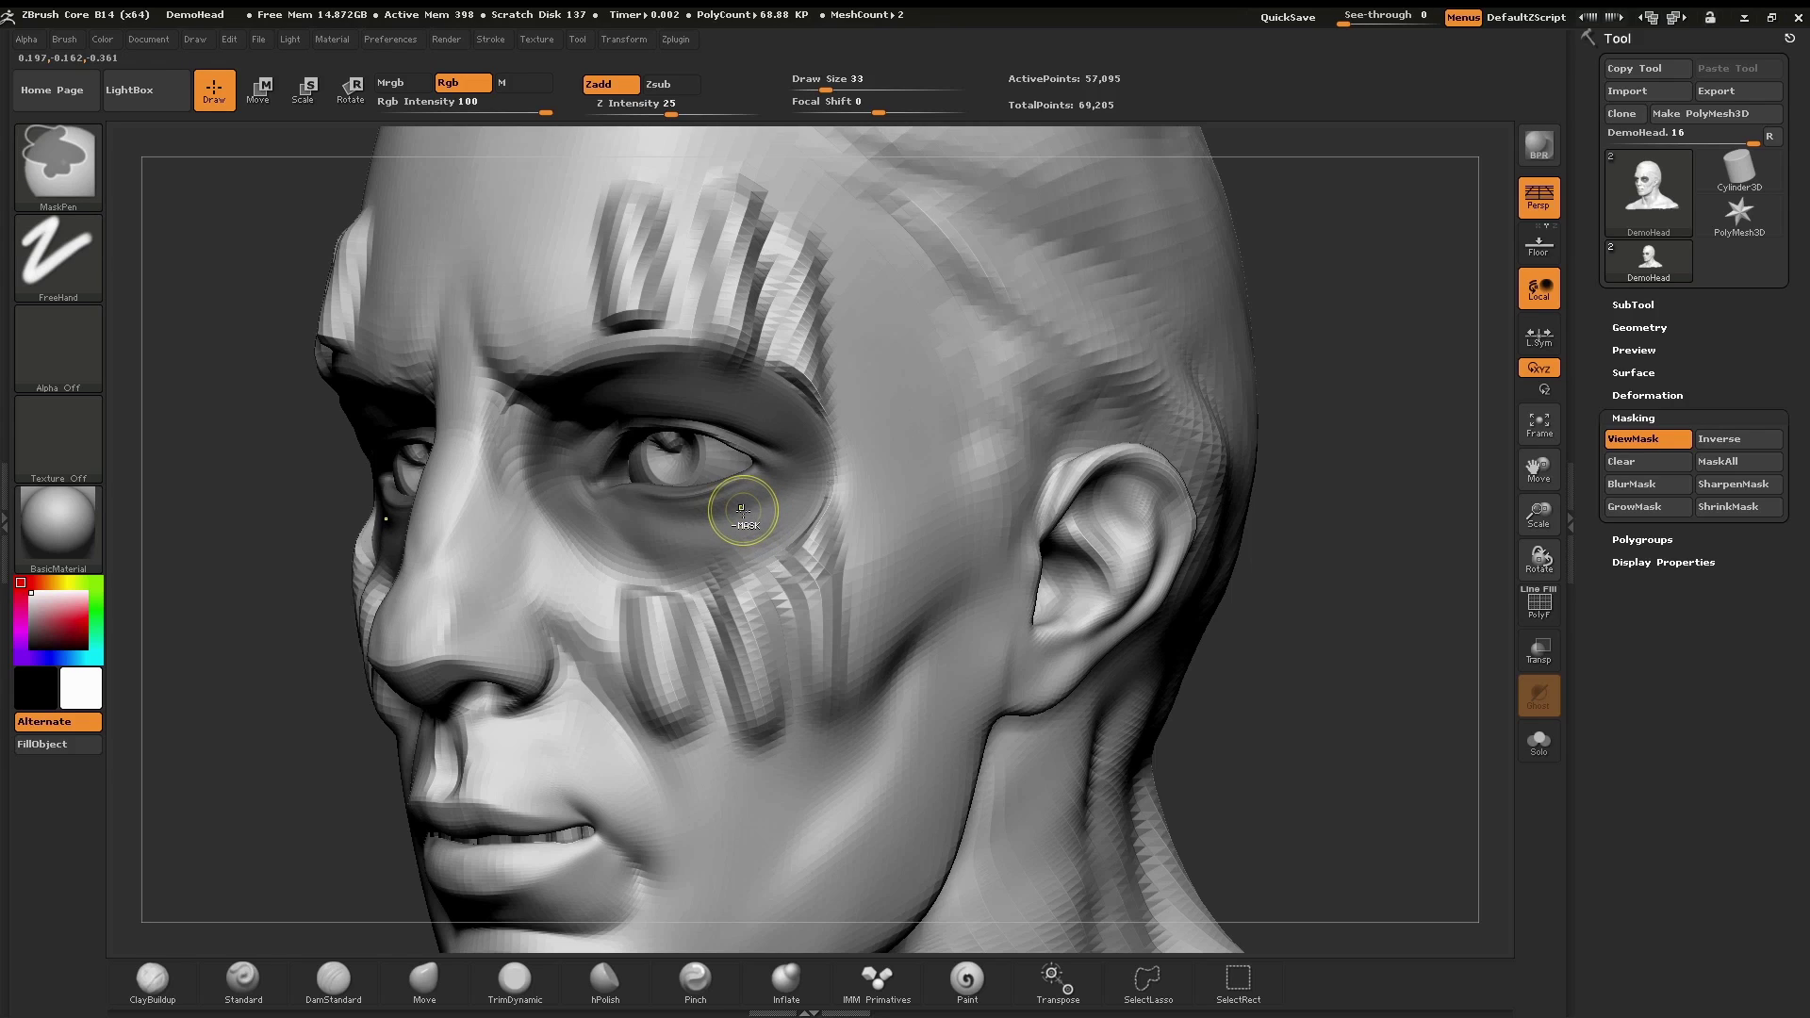
ctrl+alt+click(743, 511)
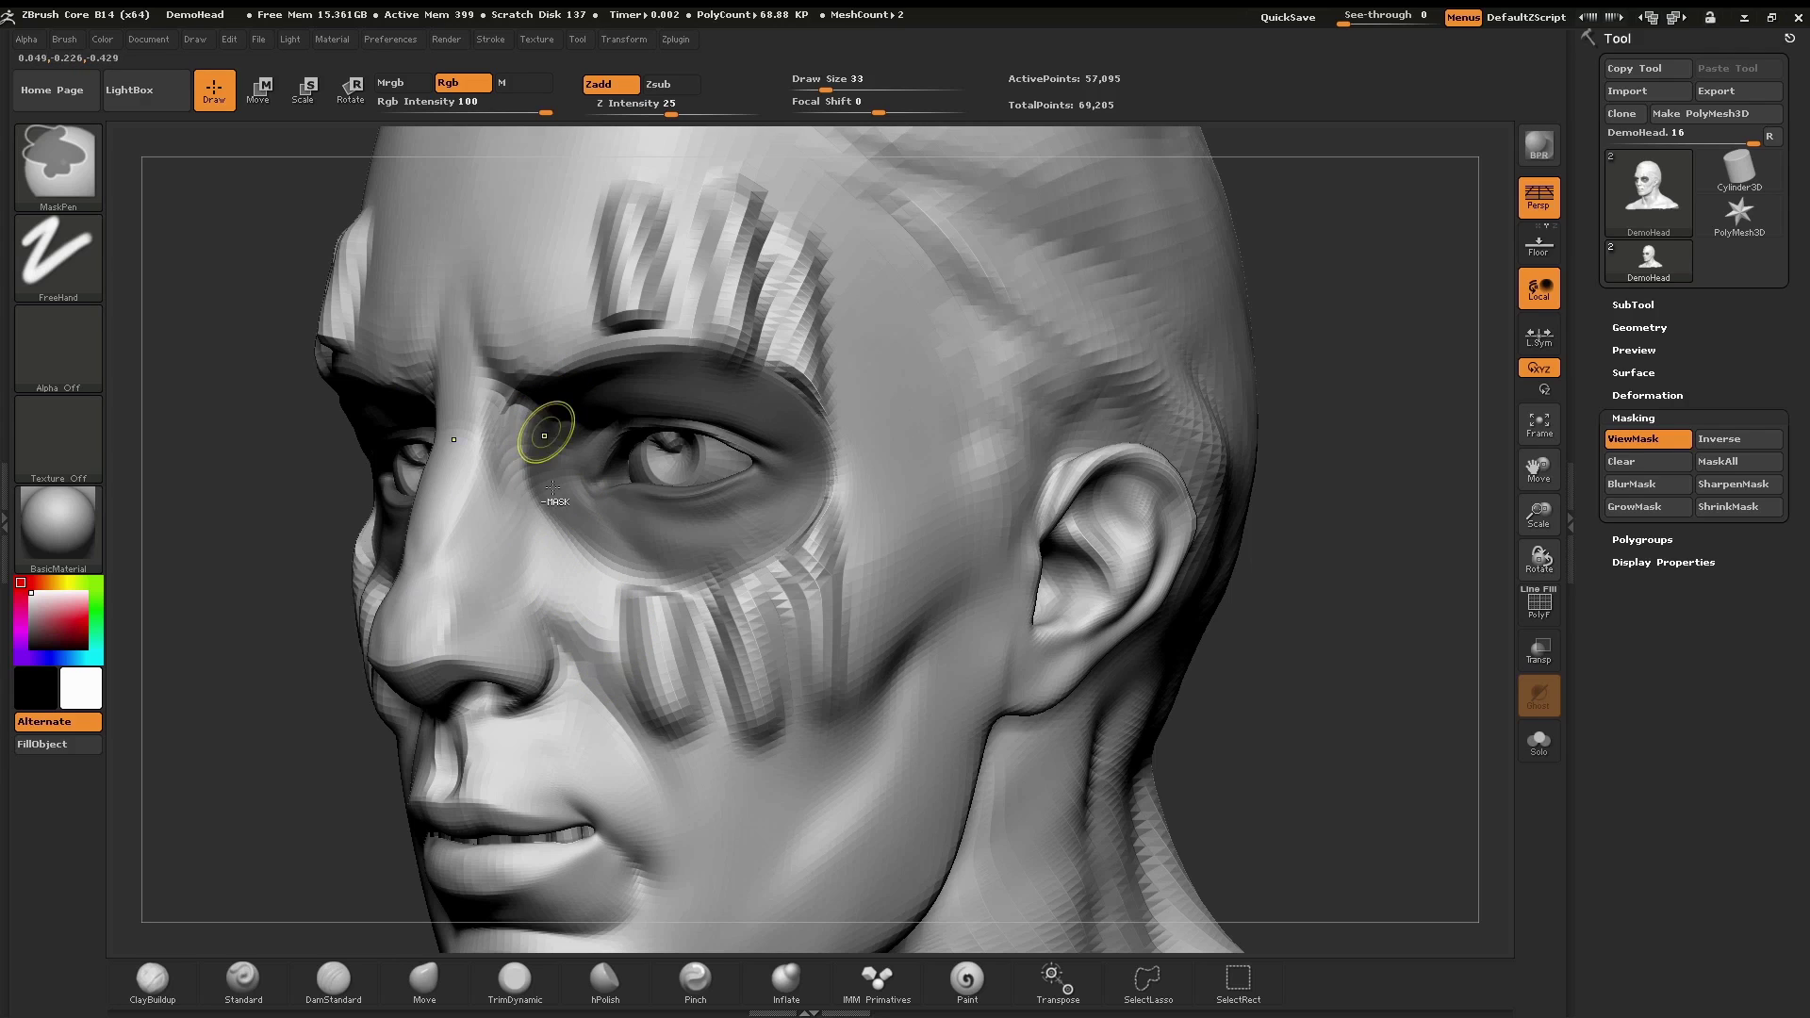
- Erase the mask beside the nose and across the socket, then repaint it around the eye
ctrl+alt+drag(549, 537, 541, 530)
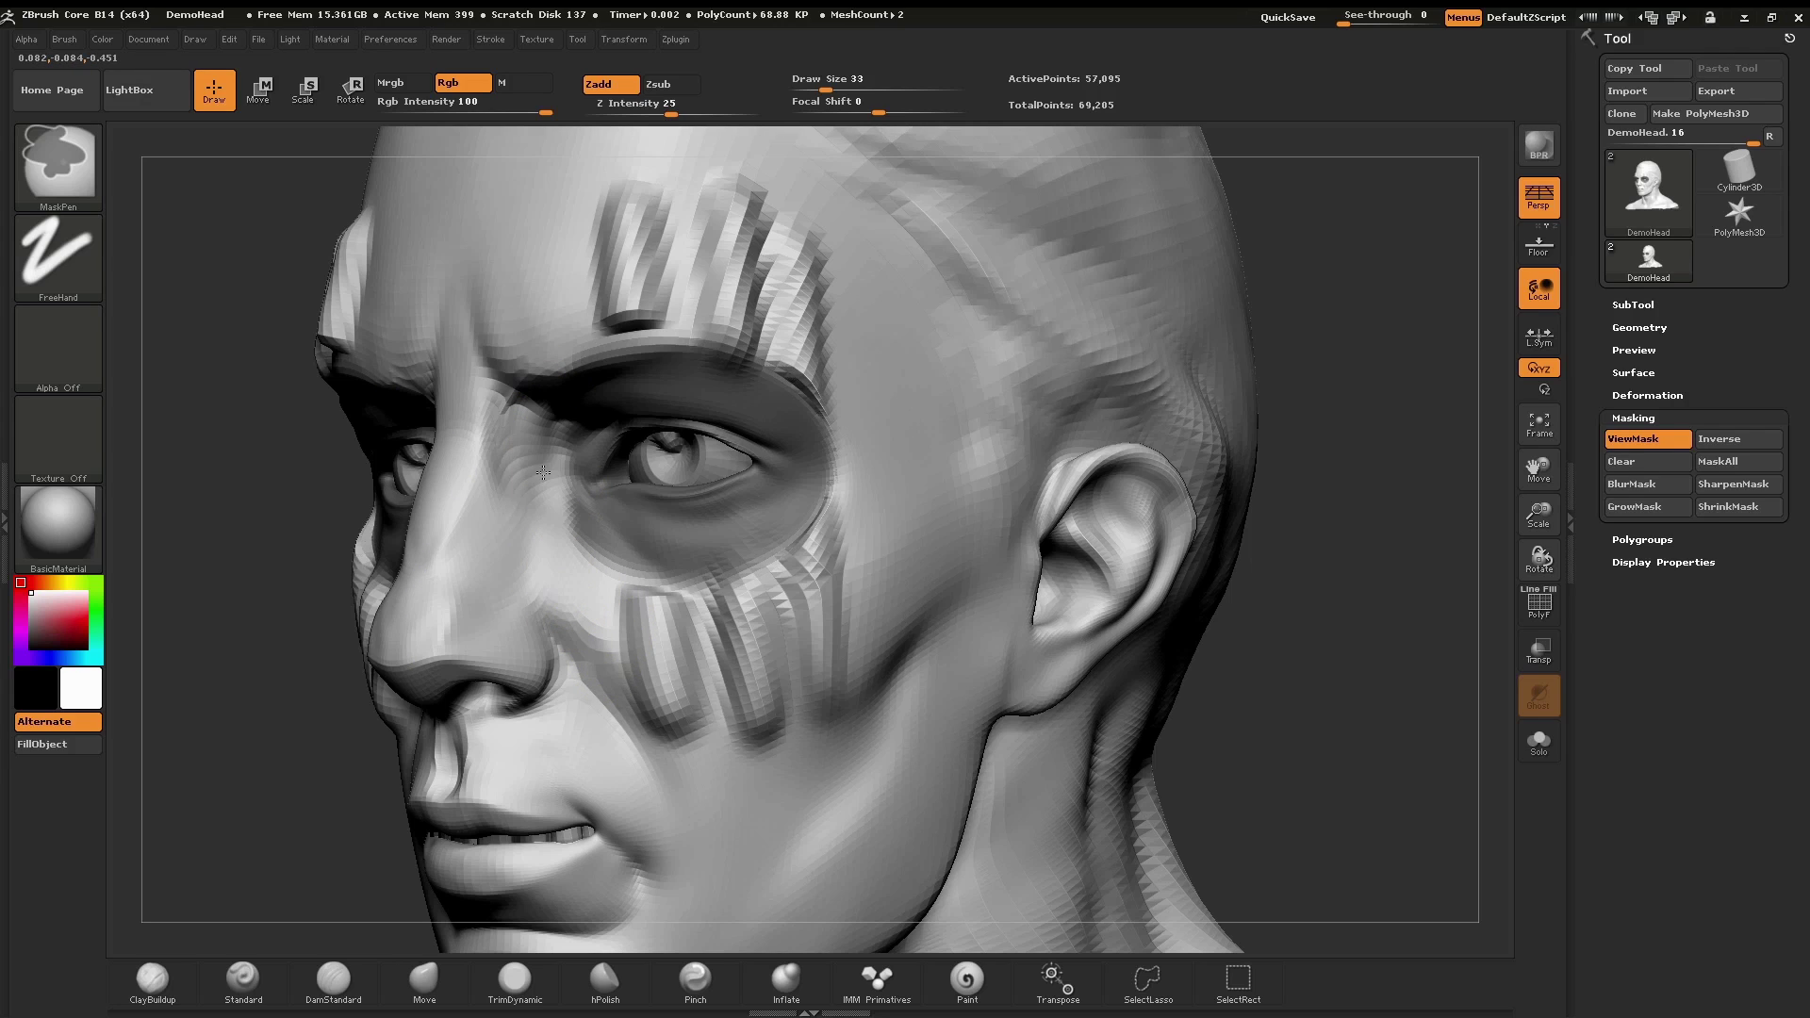
mouse_move(565, 374)
ctrl+alt+mouse_down()
mouse_move(612, 566)
mouse_move(645, 575)
mouse_move(678, 490)
mouse_move(679, 575)
ctrl+alt+mouse_up()
mouse_move(770, 702)
ctrl+alt+mouse_down()
mouse_move(754, 377)
mouse_move(792, 547)
mouse_move(815, 415)
mouse_move(790, 501)
ctrl+alt+mouse_up()
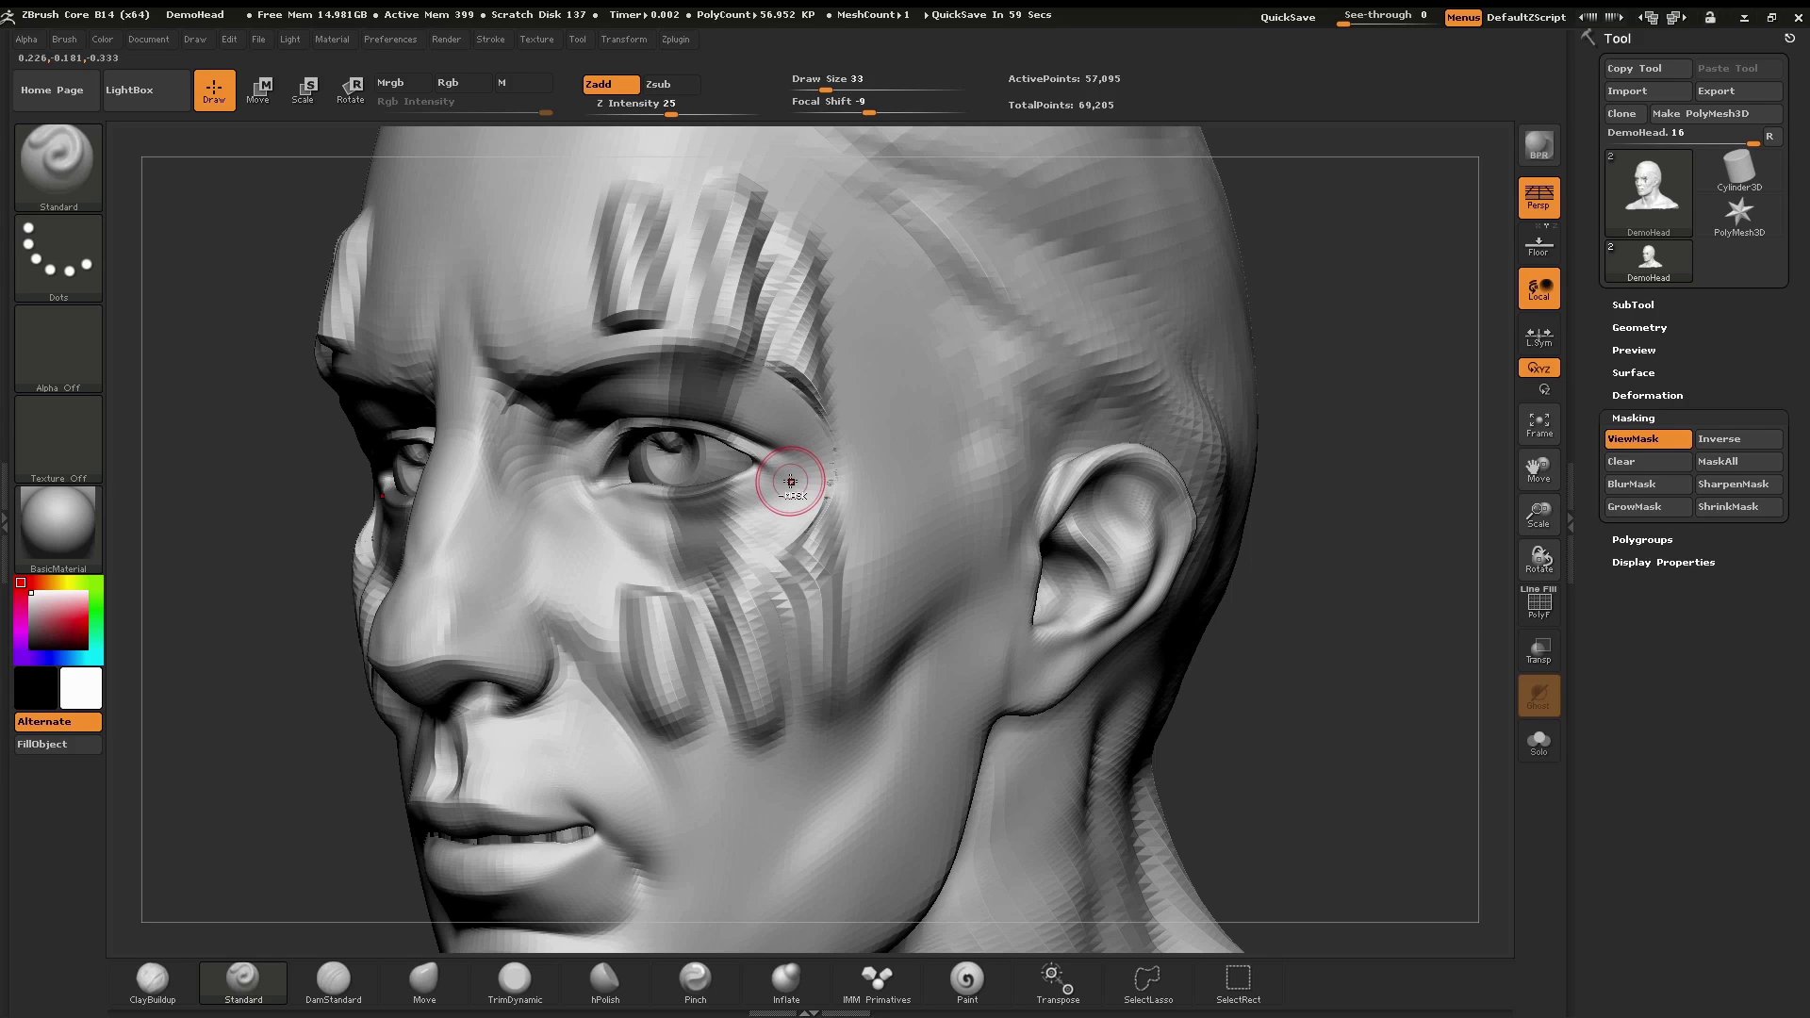
key(ctrl)
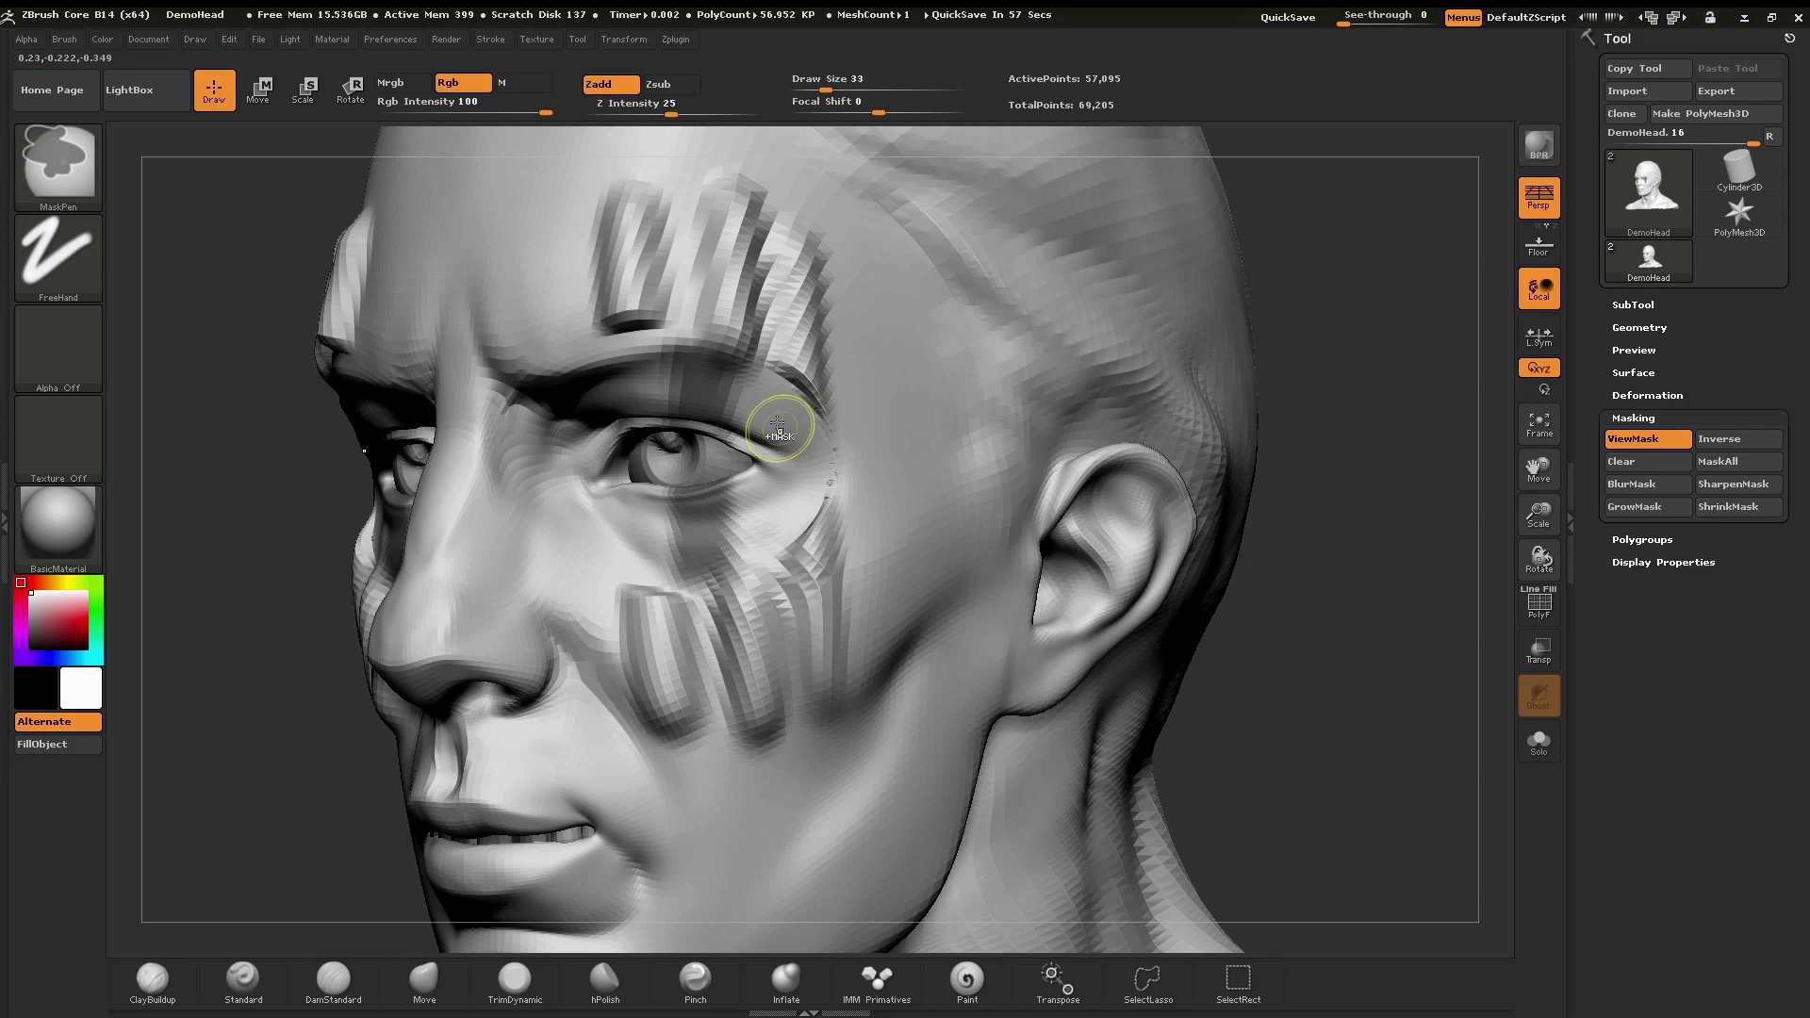
mouse_move(625, 586)
ctrl+mouse_down()
mouse_move(811, 443)
mouse_move(745, 565)
mouse_move(669, 509)
mouse_move(755, 473)
mouse_move(740, 578)
mouse_move(734, 370)
mouse_move(705, 631)
ctrl+mouse_up()
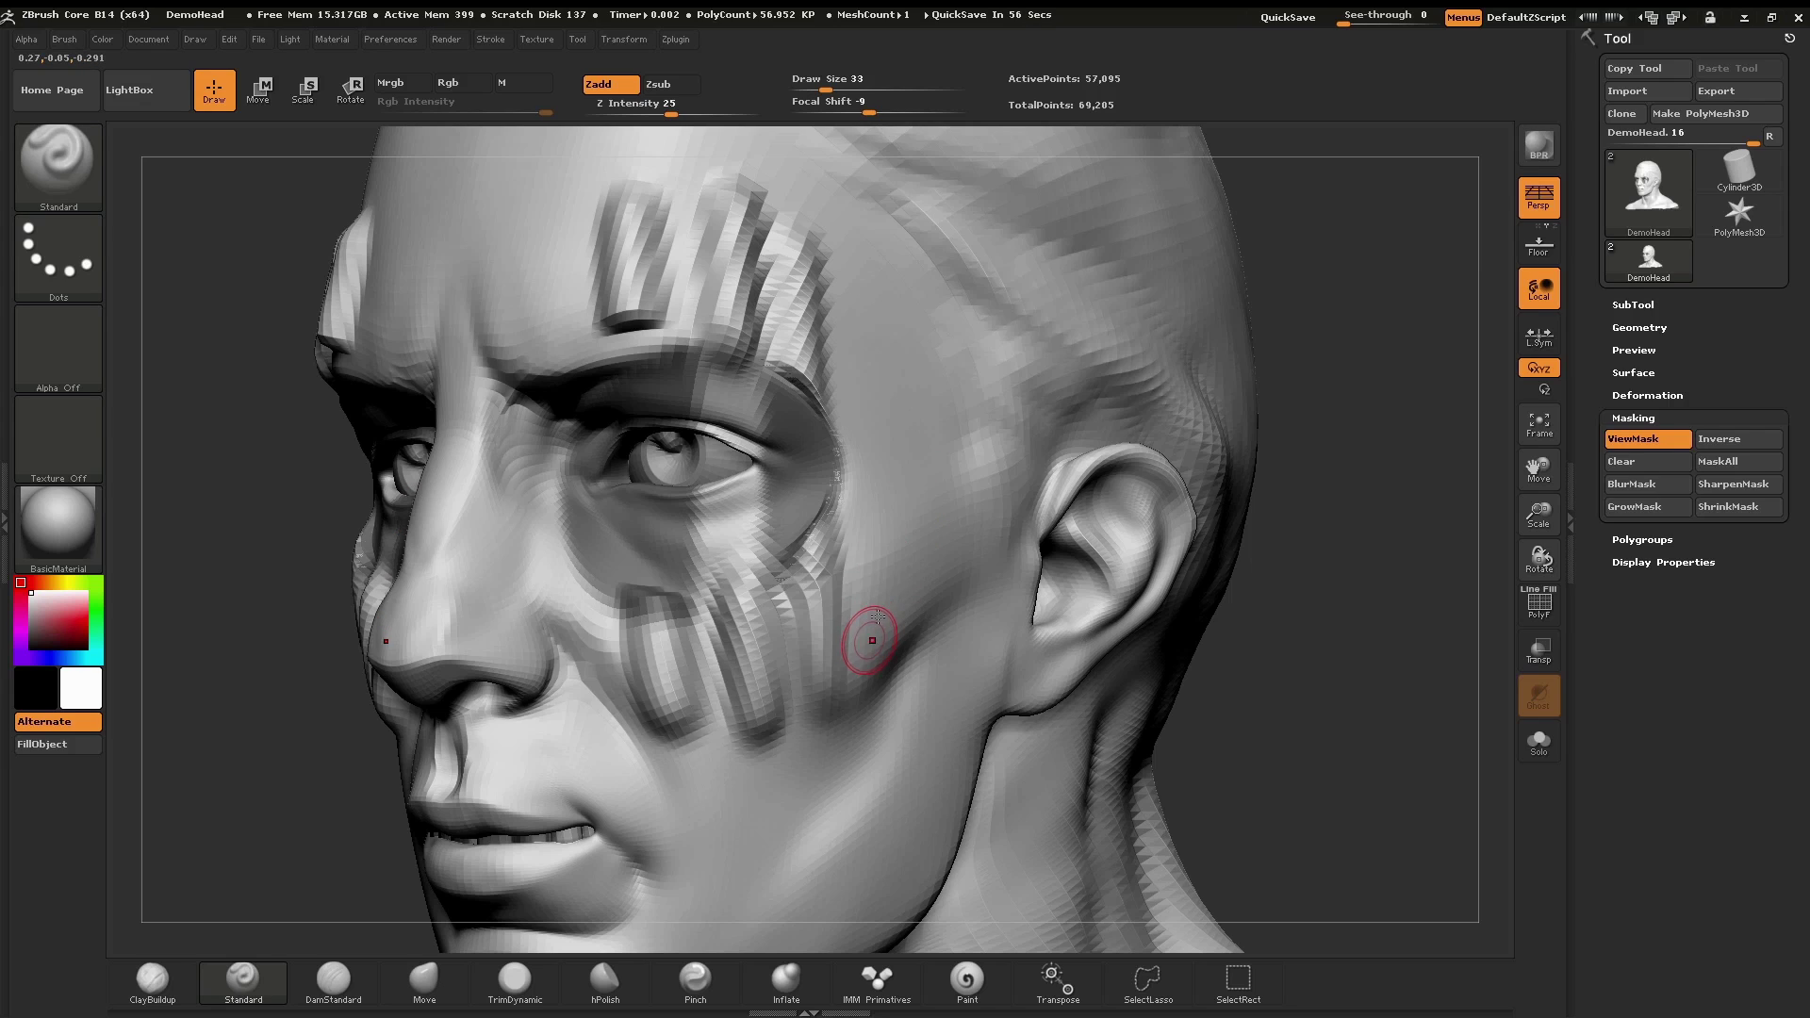
- Sculpt raised diagonal stripes running up the temple with the Standard brush
mouse_move(872, 650)
mouse_down()
mouse_move(1034, 389)
mouse_move(863, 684)
mouse_move(1038, 338)
mouse_move(881, 625)
mouse_move(882, 565)
mouse_move(993, 336)
mouse_move(836, 622)
mouse_move(993, 263)
mouse_move(854, 572)
mouse_move(1002, 291)
mouse_move(850, 674)
mouse_up()
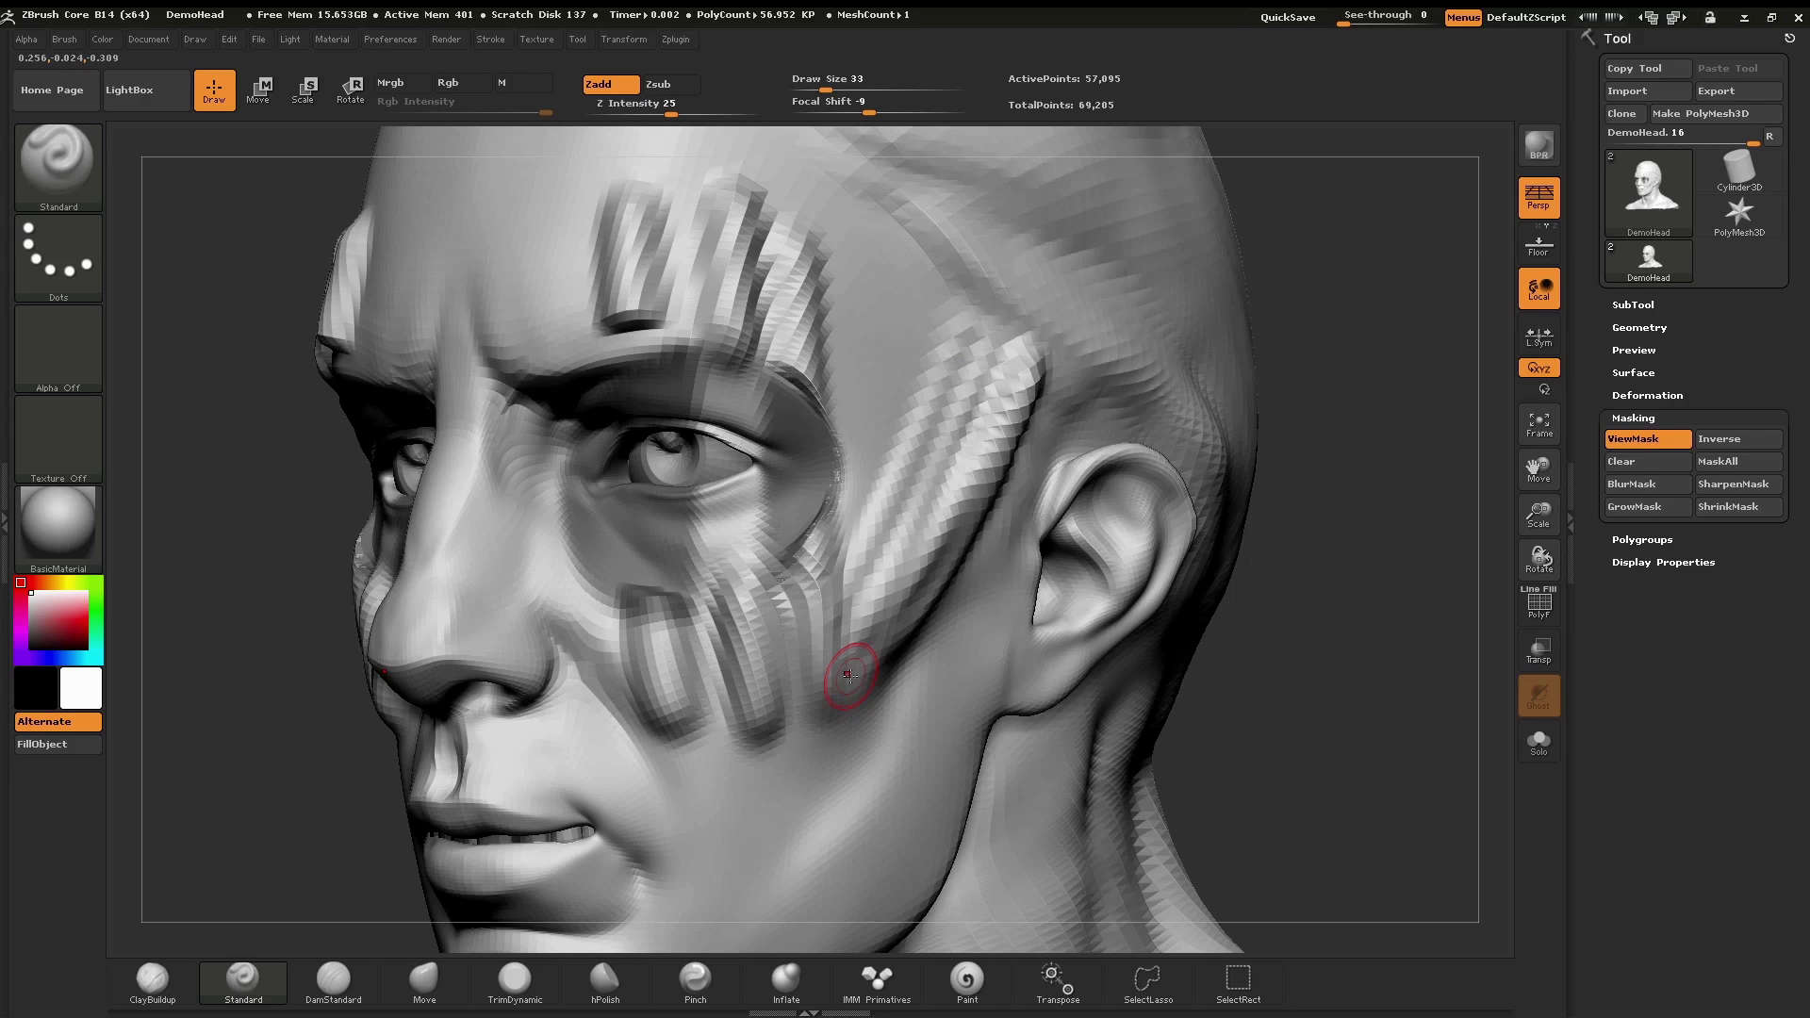
mouse_move(890, 404)
mouse_down()
mouse_move(875, 455)
mouse_move(936, 276)
mouse_move(896, 432)
mouse_up()
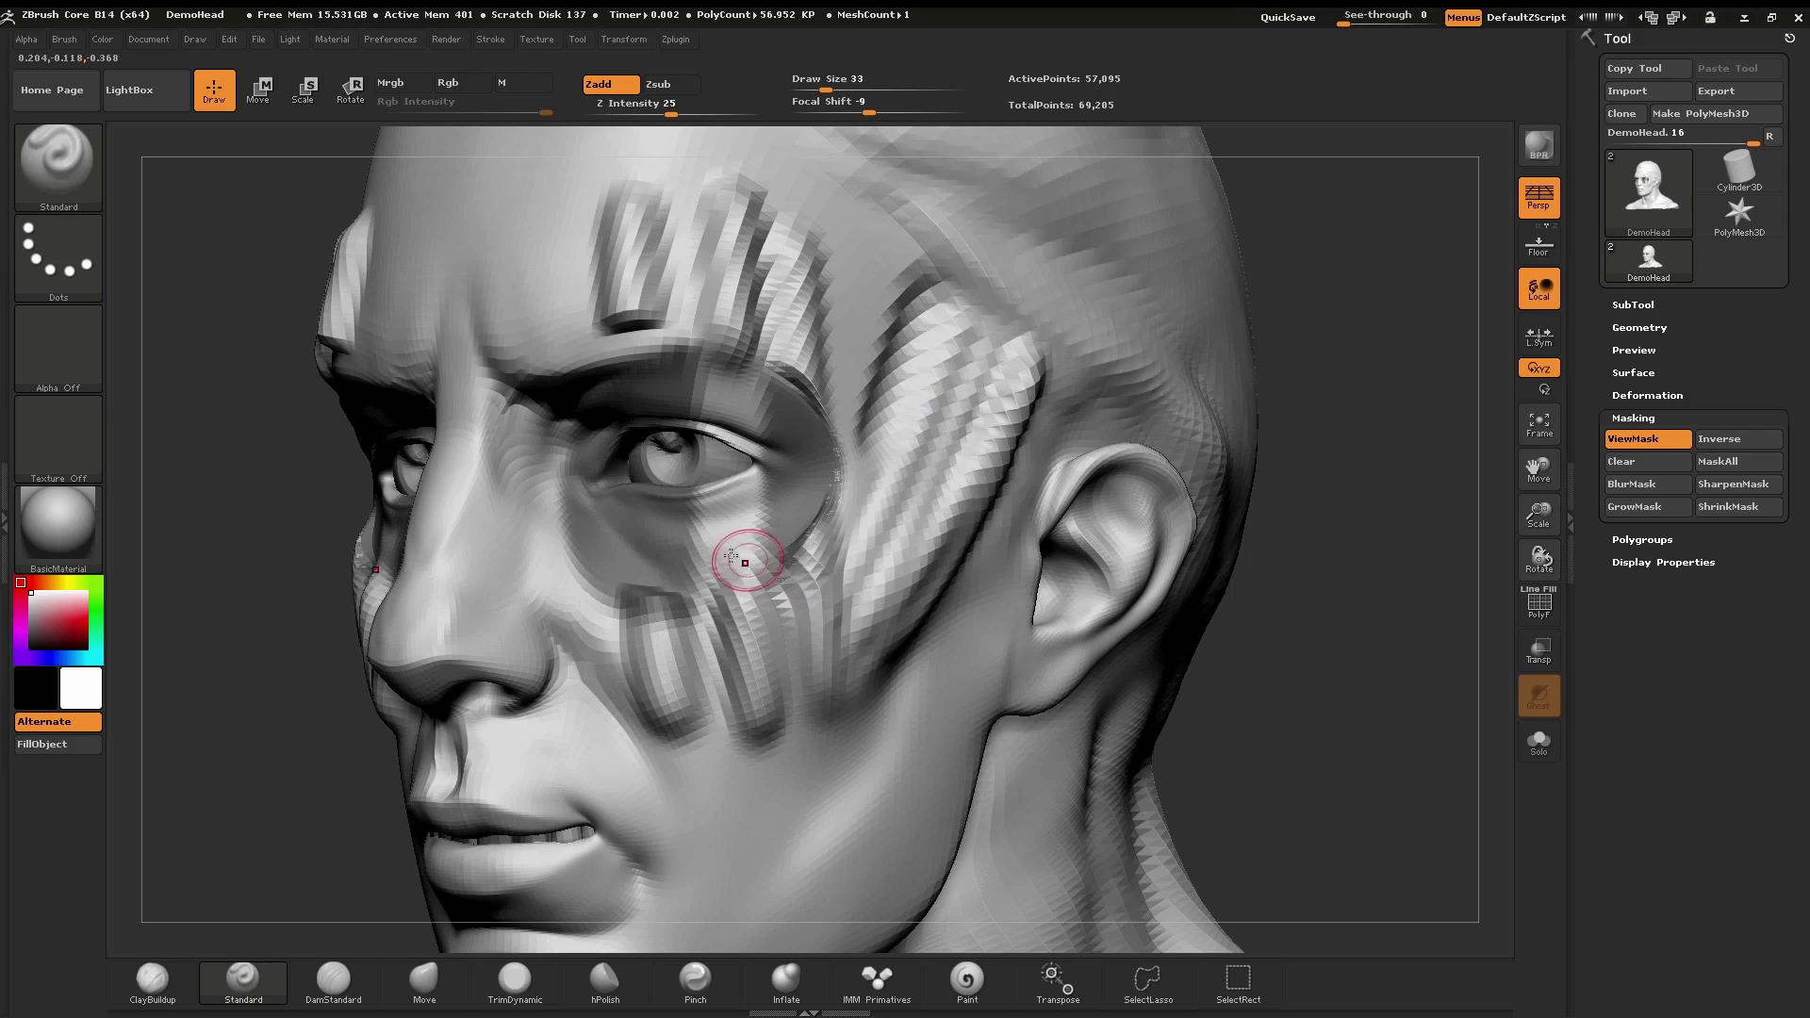
key(ctrl)
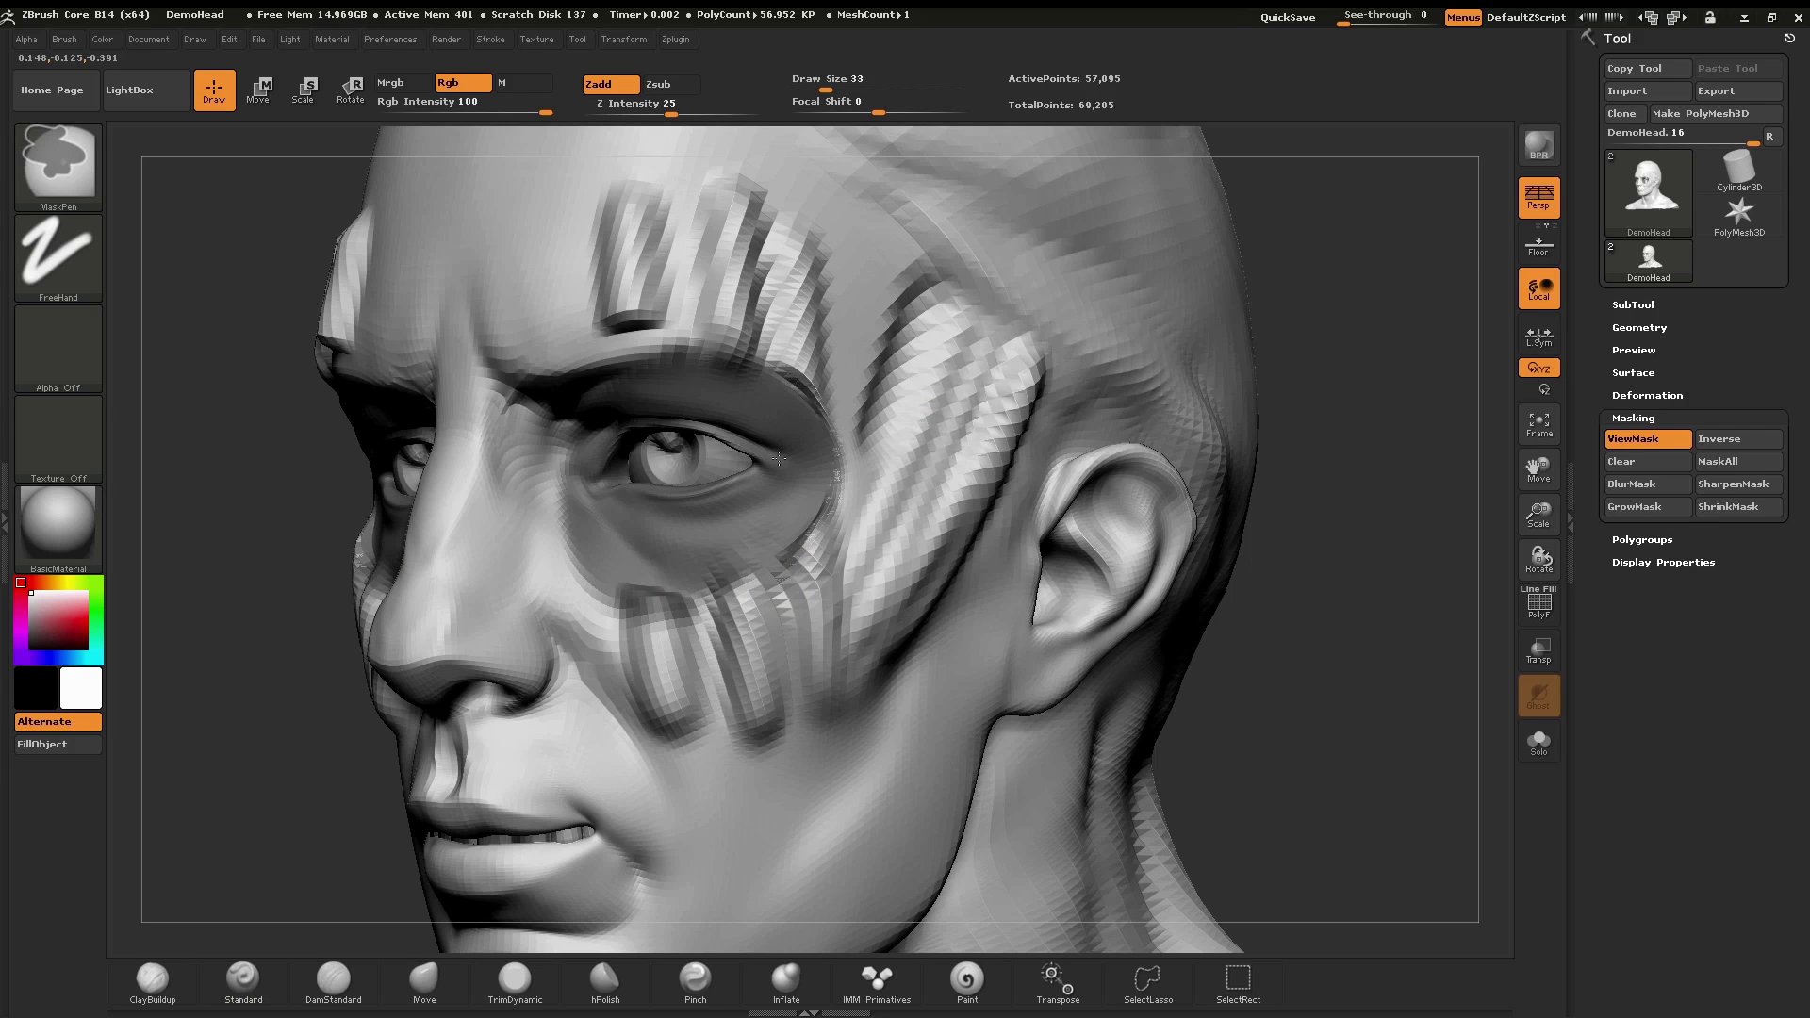
- Paint mask around the eye socket and cheek, clearing it once in between
mouse_move(716, 407)
ctrl+mouse_down()
mouse_move(777, 486)
mouse_move(555, 428)
mouse_move(769, 457)
mouse_move(534, 479)
mouse_move(760, 387)
mouse_move(573, 545)
mouse_move(728, 387)
ctrl+mouse_up()
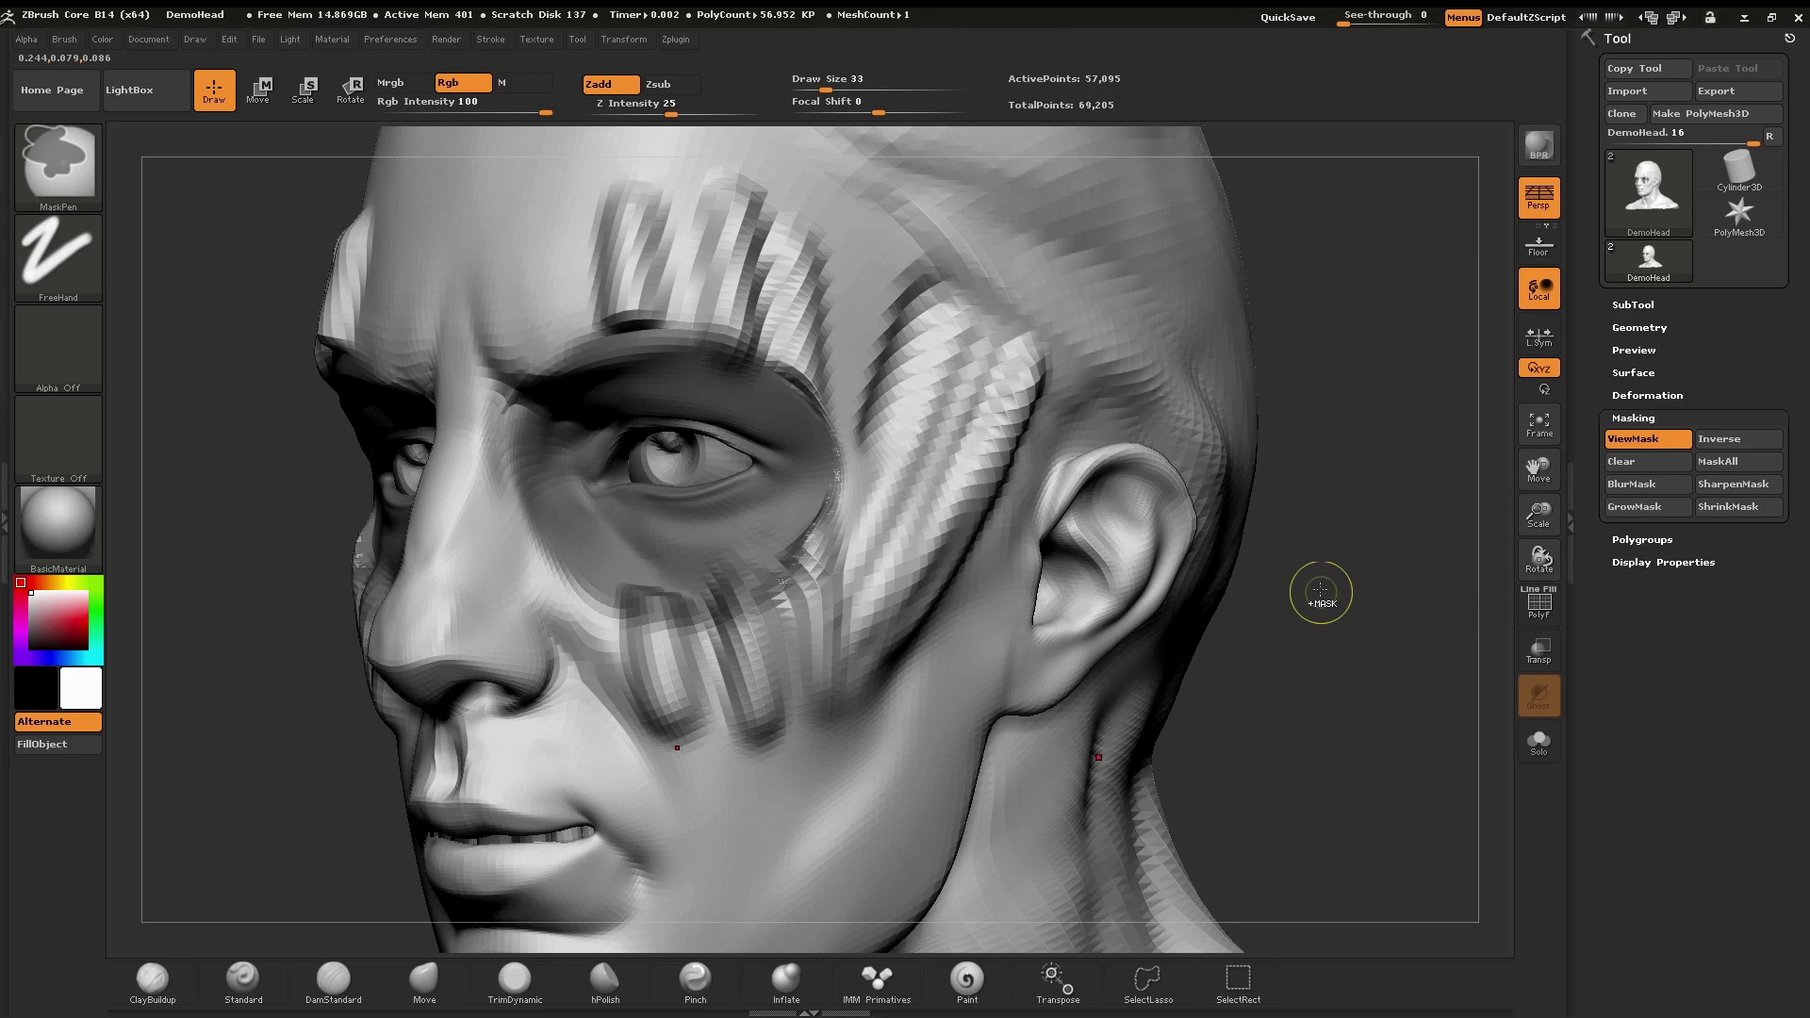
ctrl+drag(1317, 594, 1379, 795)
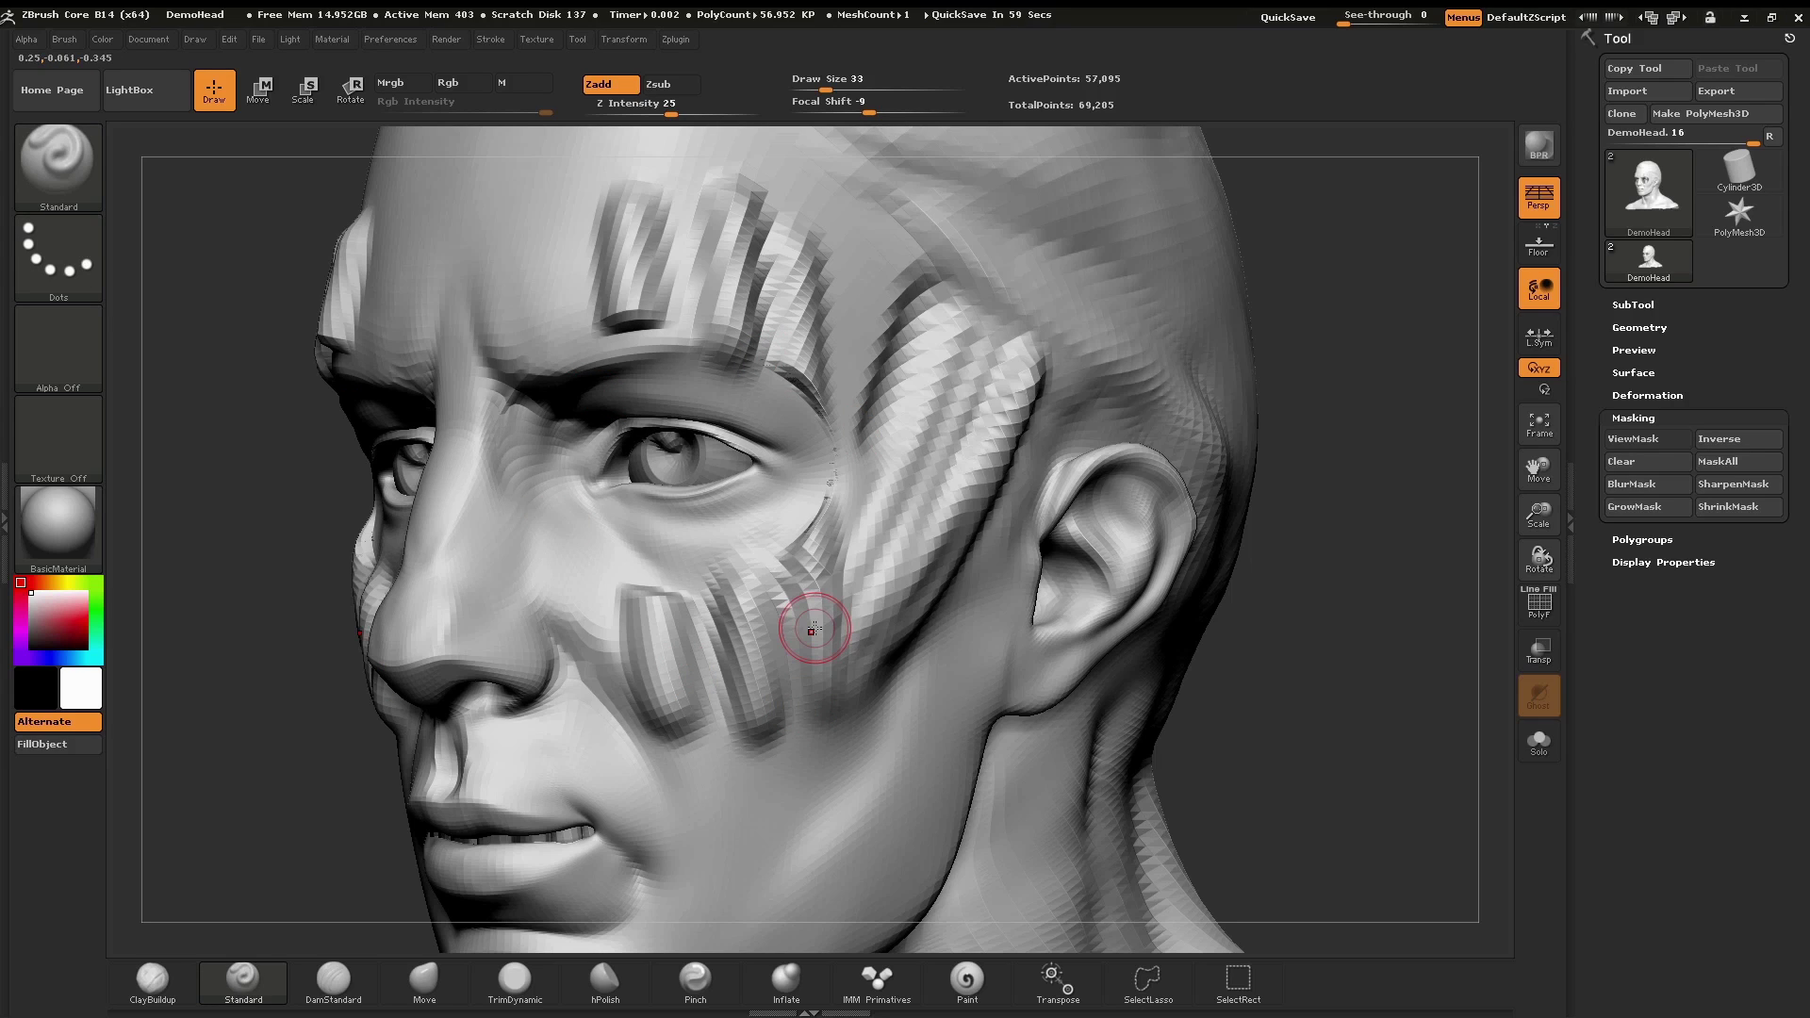
mouse_move(754, 406)
ctrl+mouse_down()
mouse_move(746, 556)
mouse_move(695, 516)
mouse_move(723, 460)
mouse_move(698, 434)
mouse_move(772, 471)
mouse_move(672, 553)
mouse_move(614, 485)
mouse_move(645, 461)
mouse_move(721, 508)
mouse_move(707, 558)
ctrl+mouse_up()
- Clear the entire mask with Tool > Masking > Clear, then clear the remaining mask off the model
click(1649, 461)
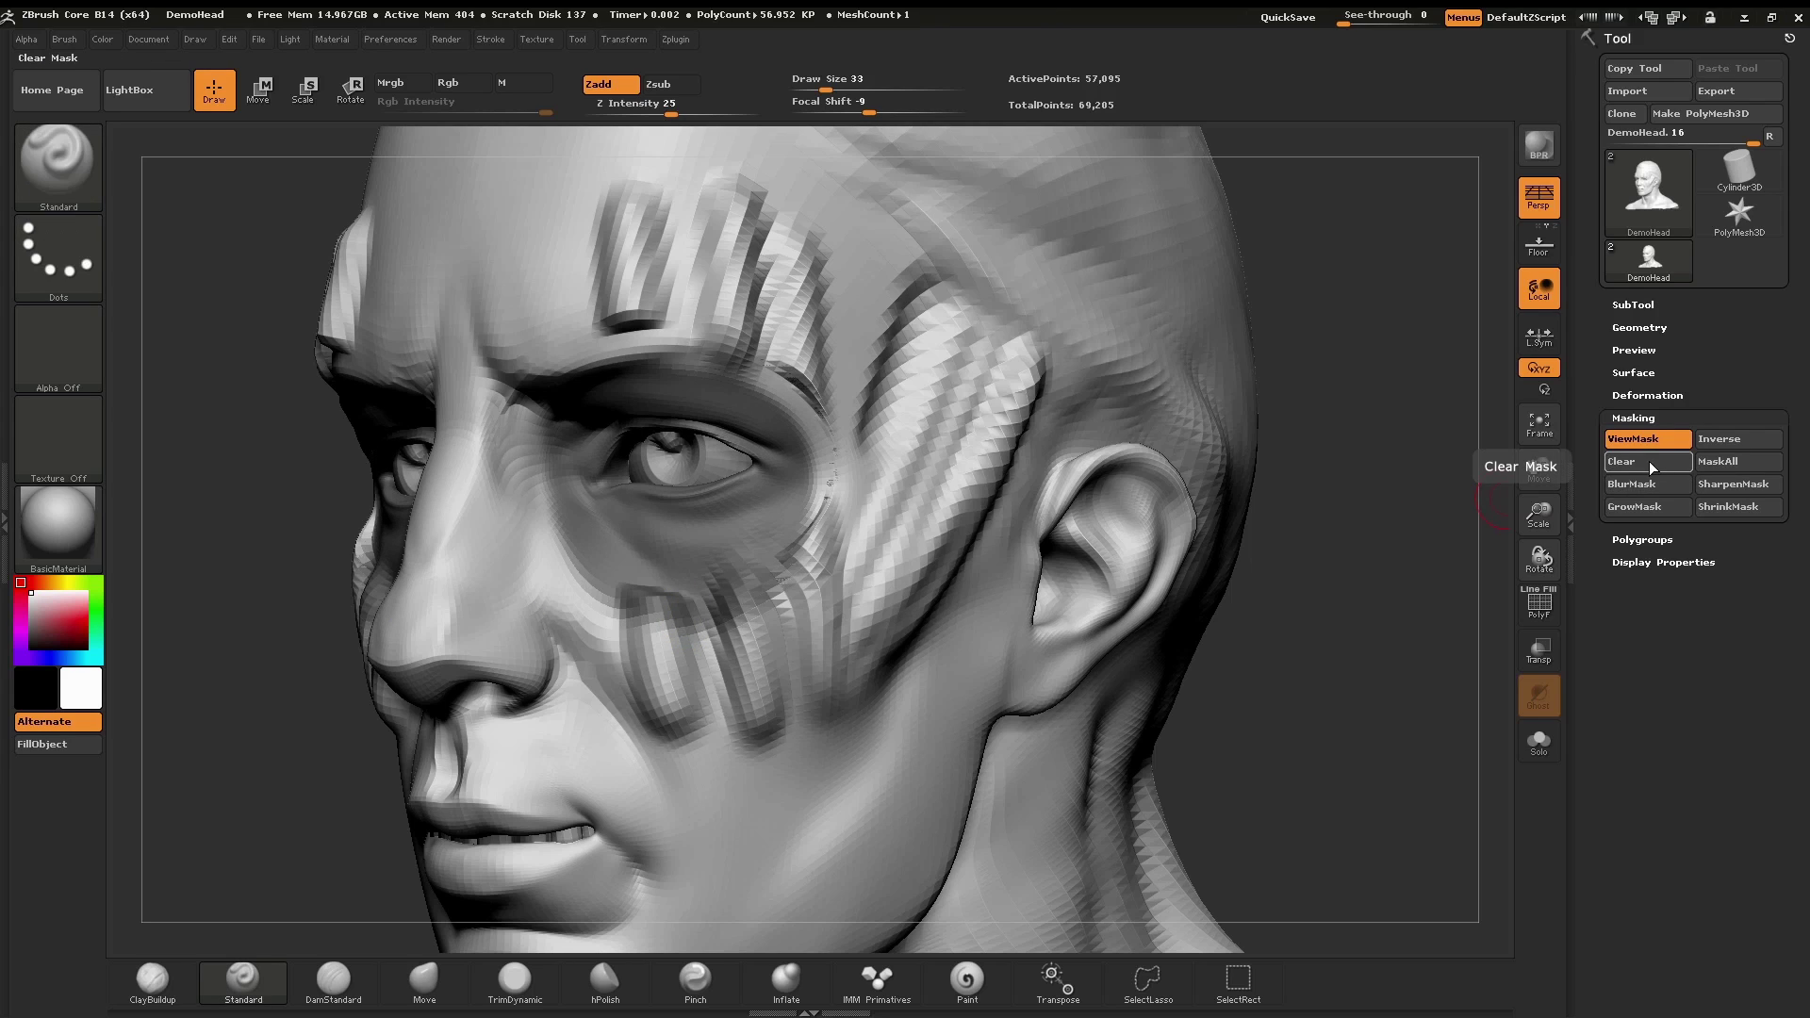
key(ctrl)
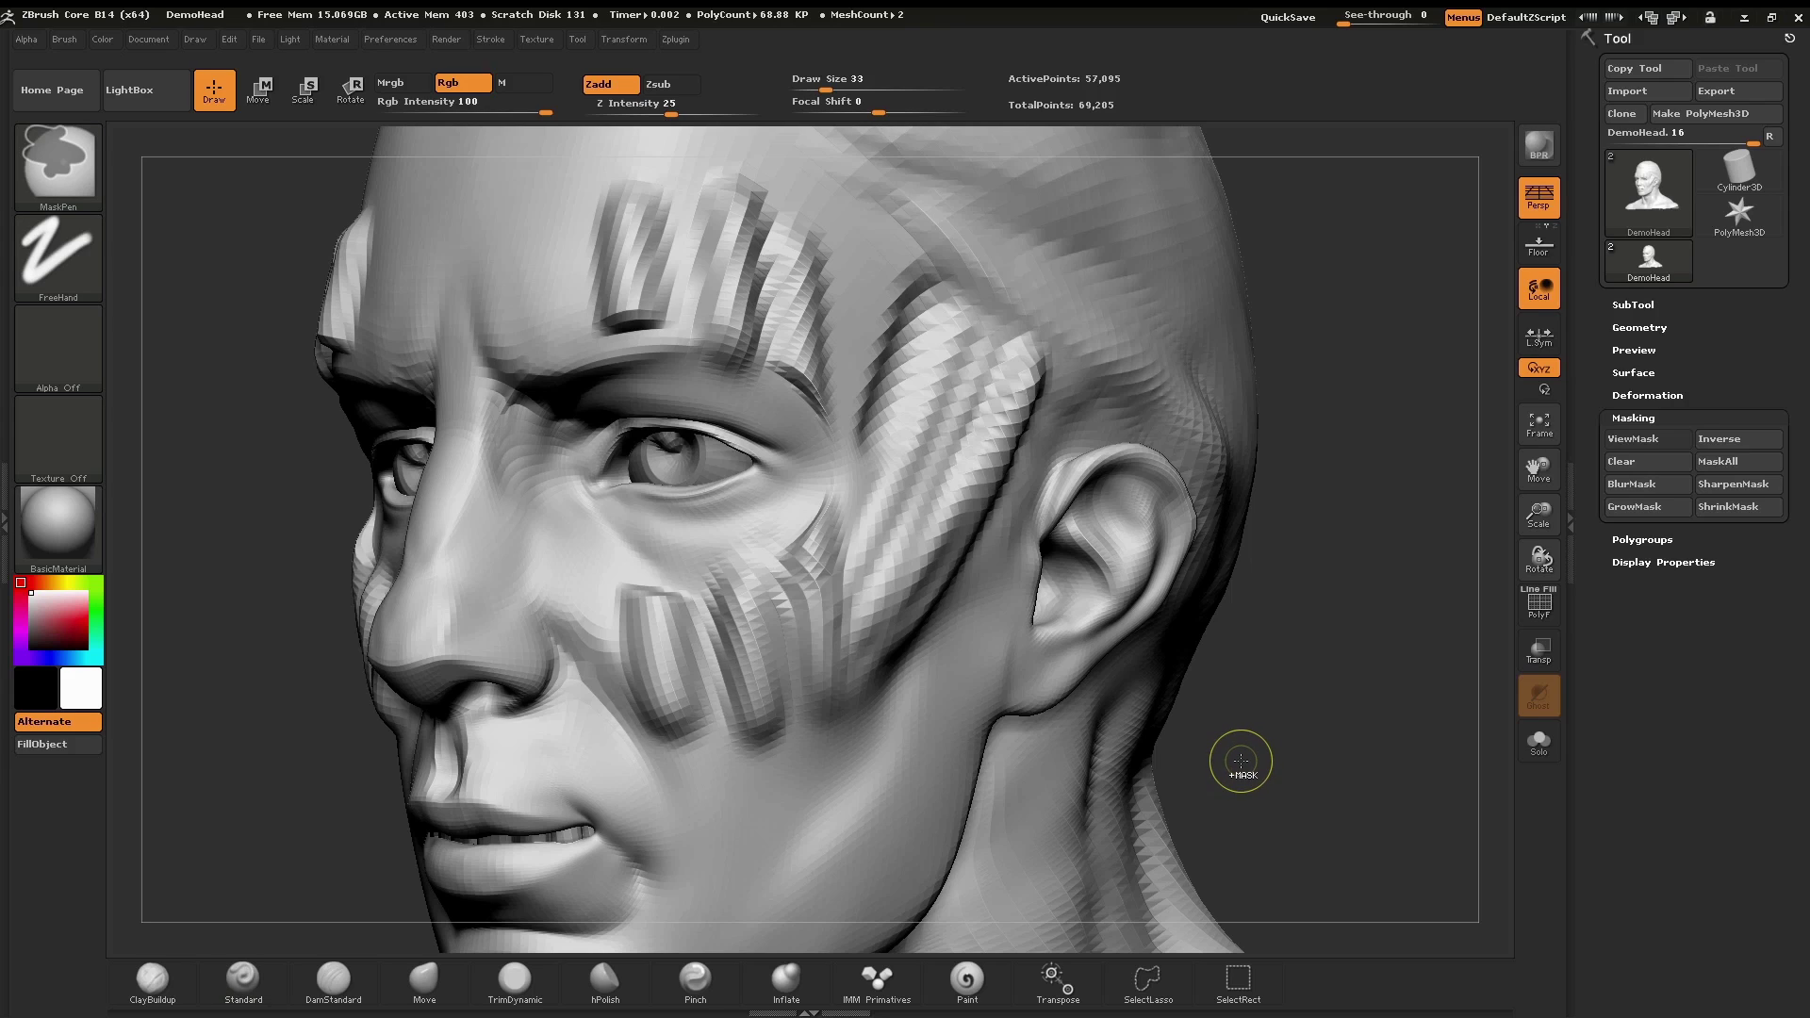
key(ctrl+z)
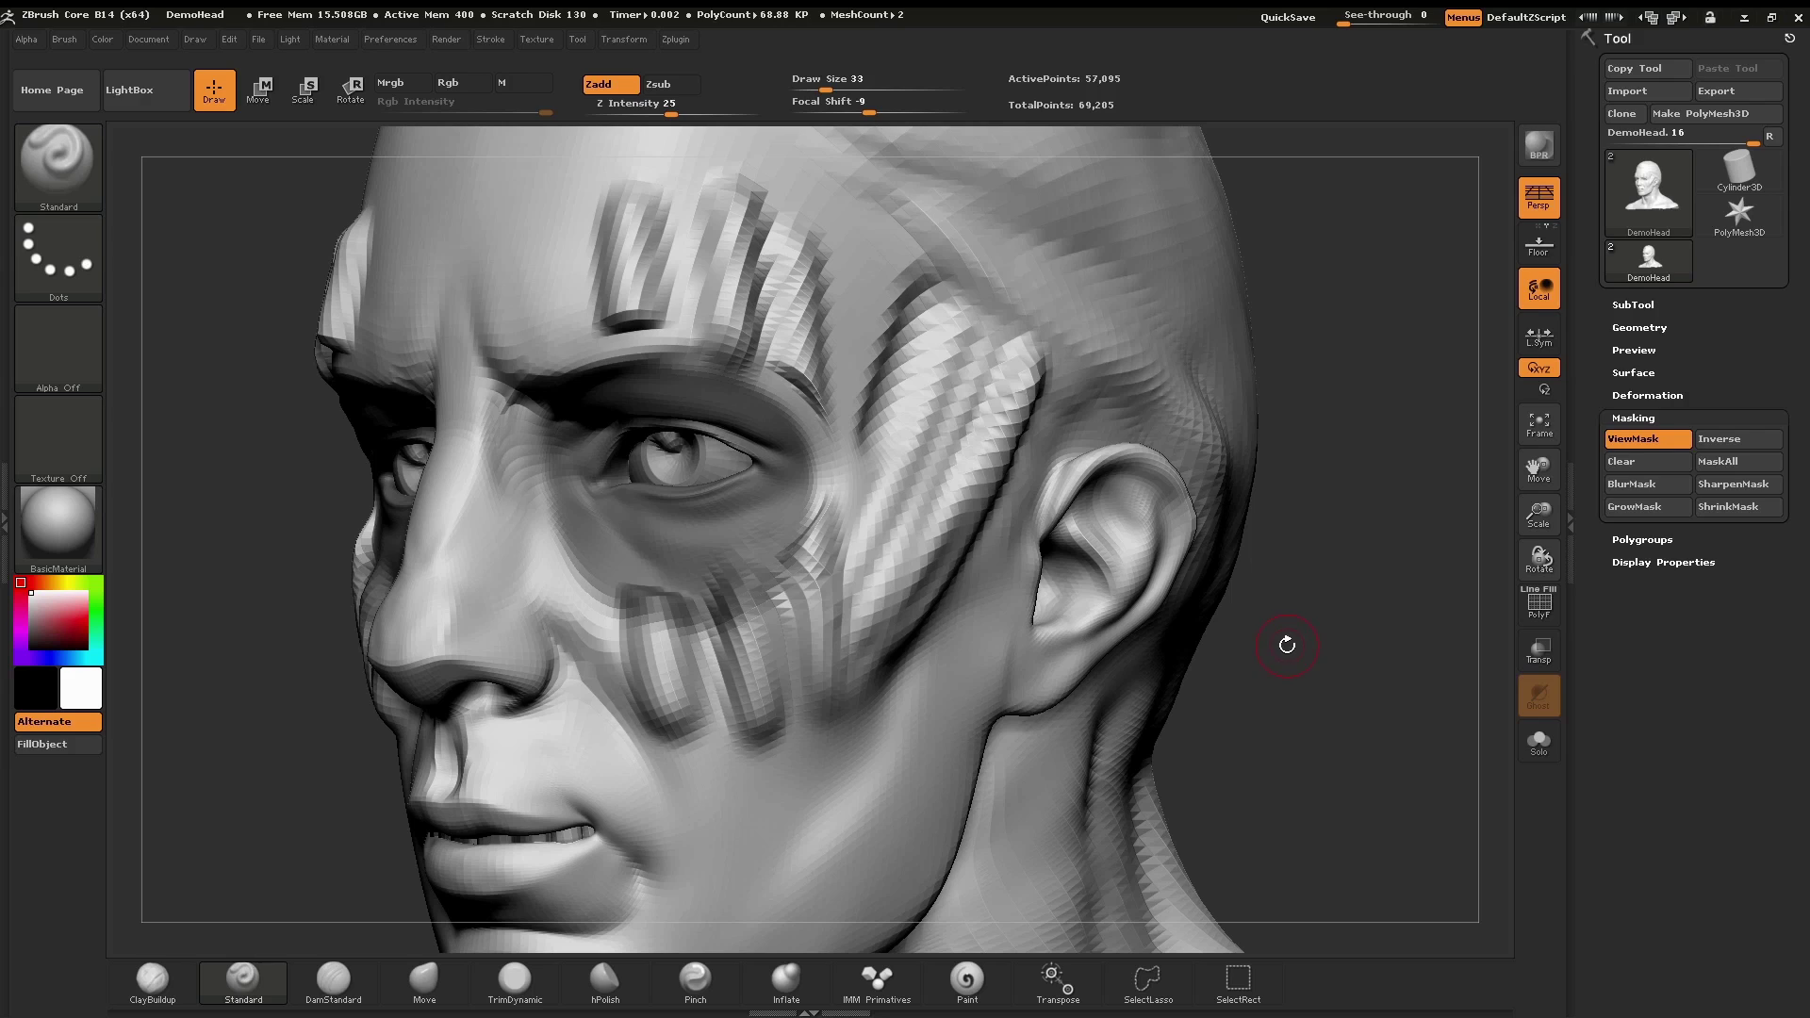
key(ctrl)
ctrl+drag(1333, 477, 1394, 723)
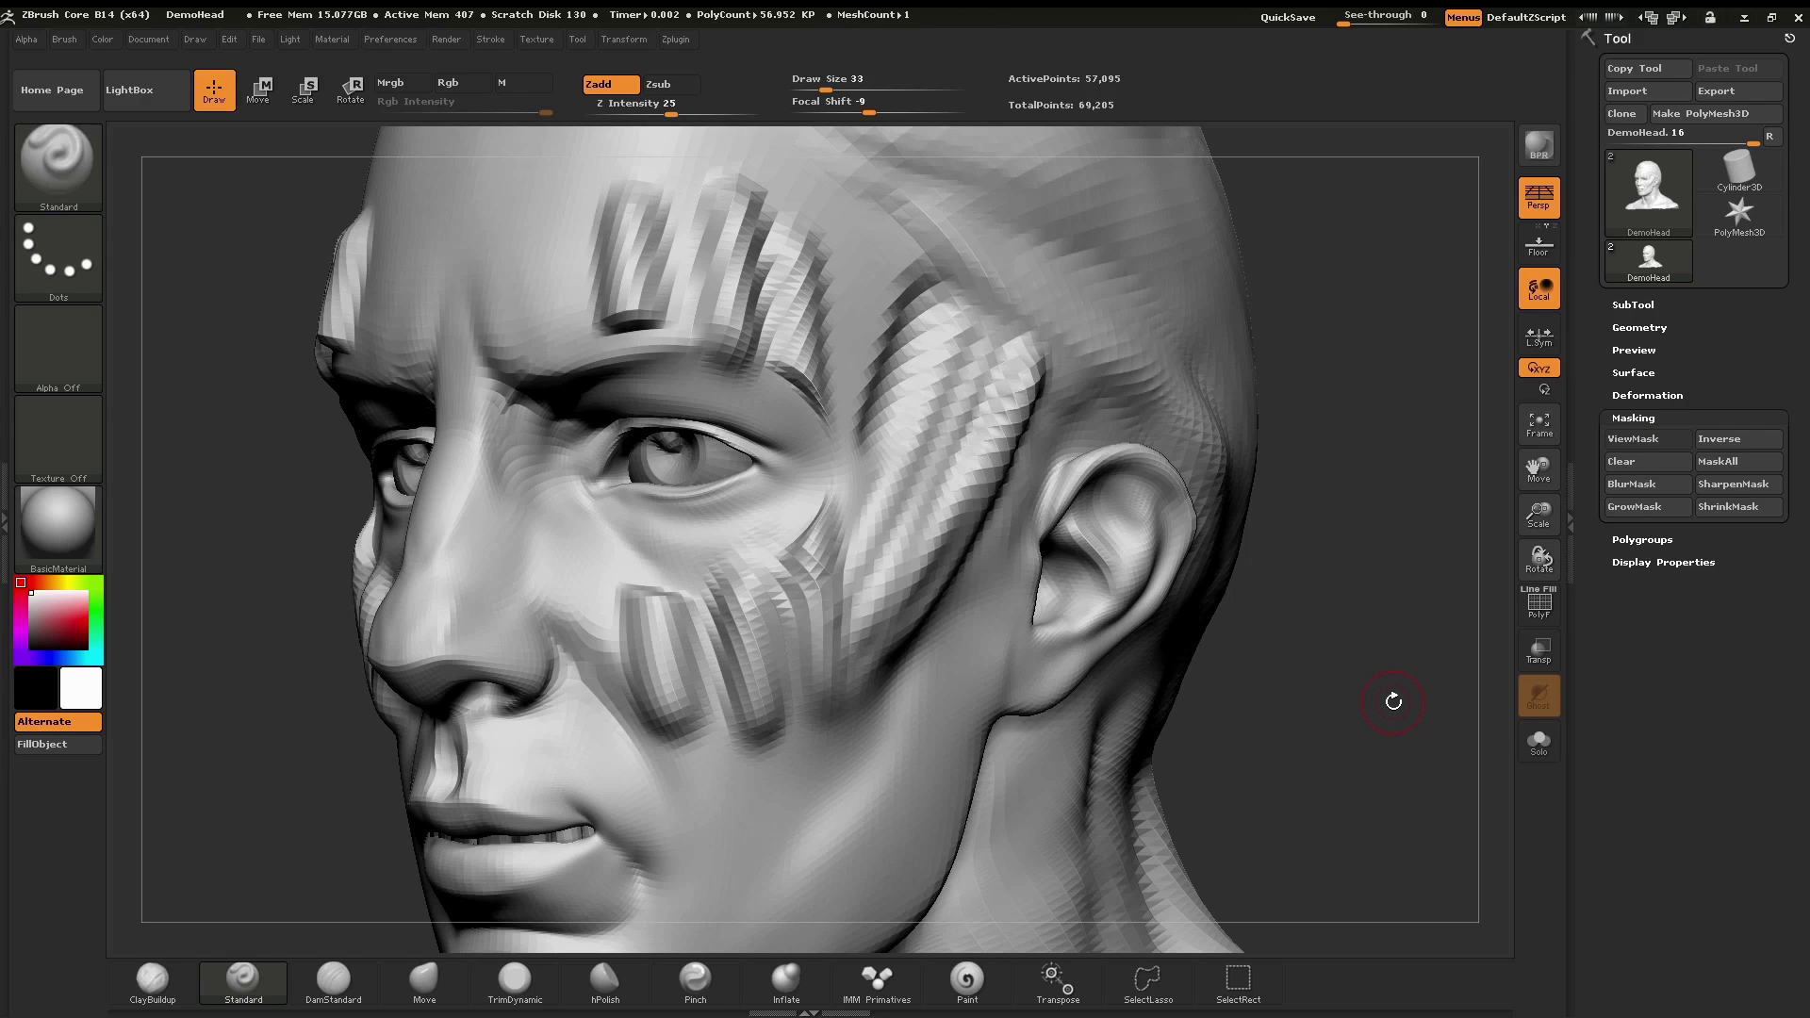